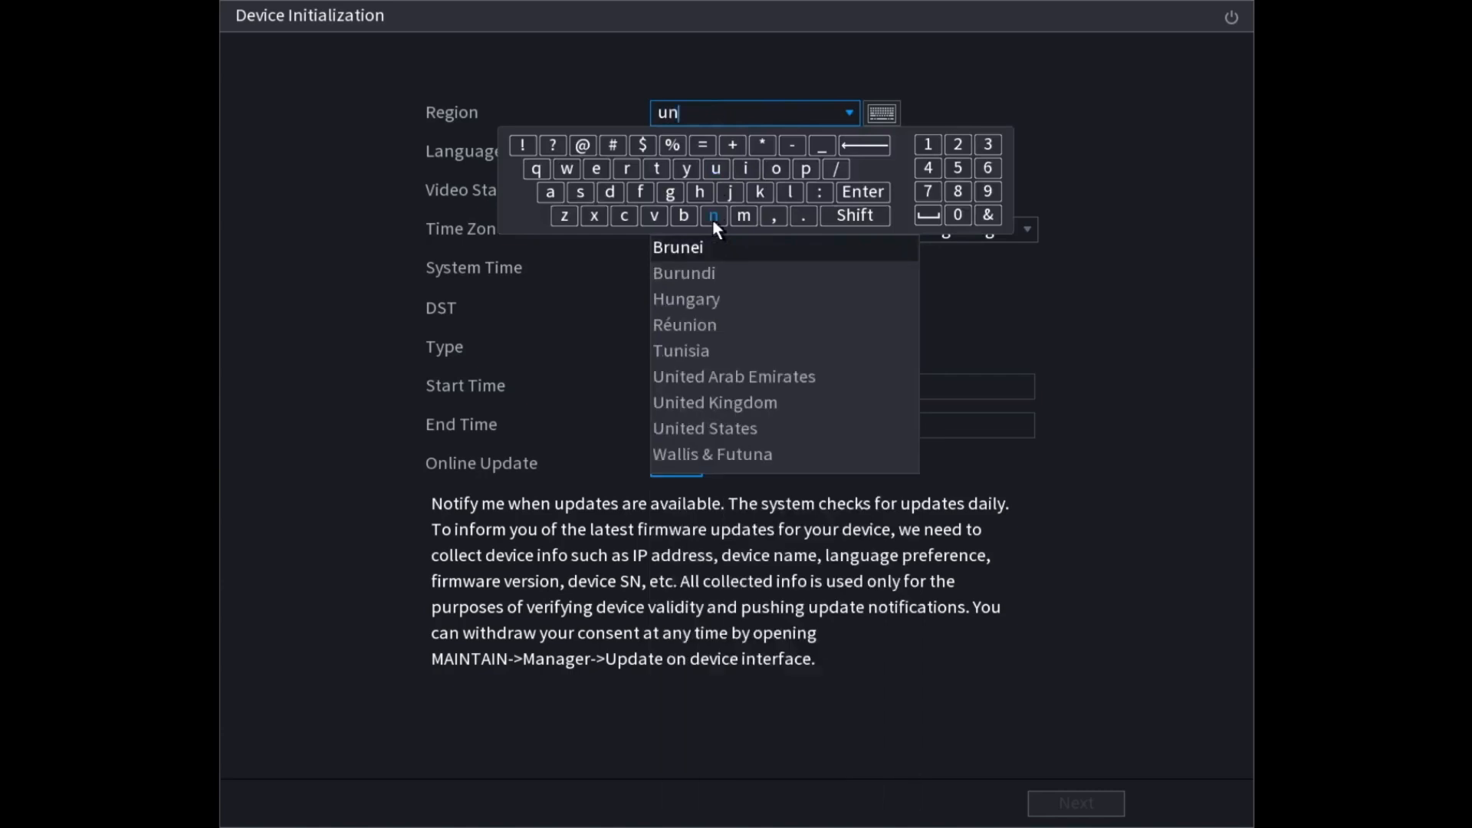
# Step: Pick United States as the region, giving English, NTSC and Pacific Time (UTC-08:00)
pyautogui.click(742, 429)
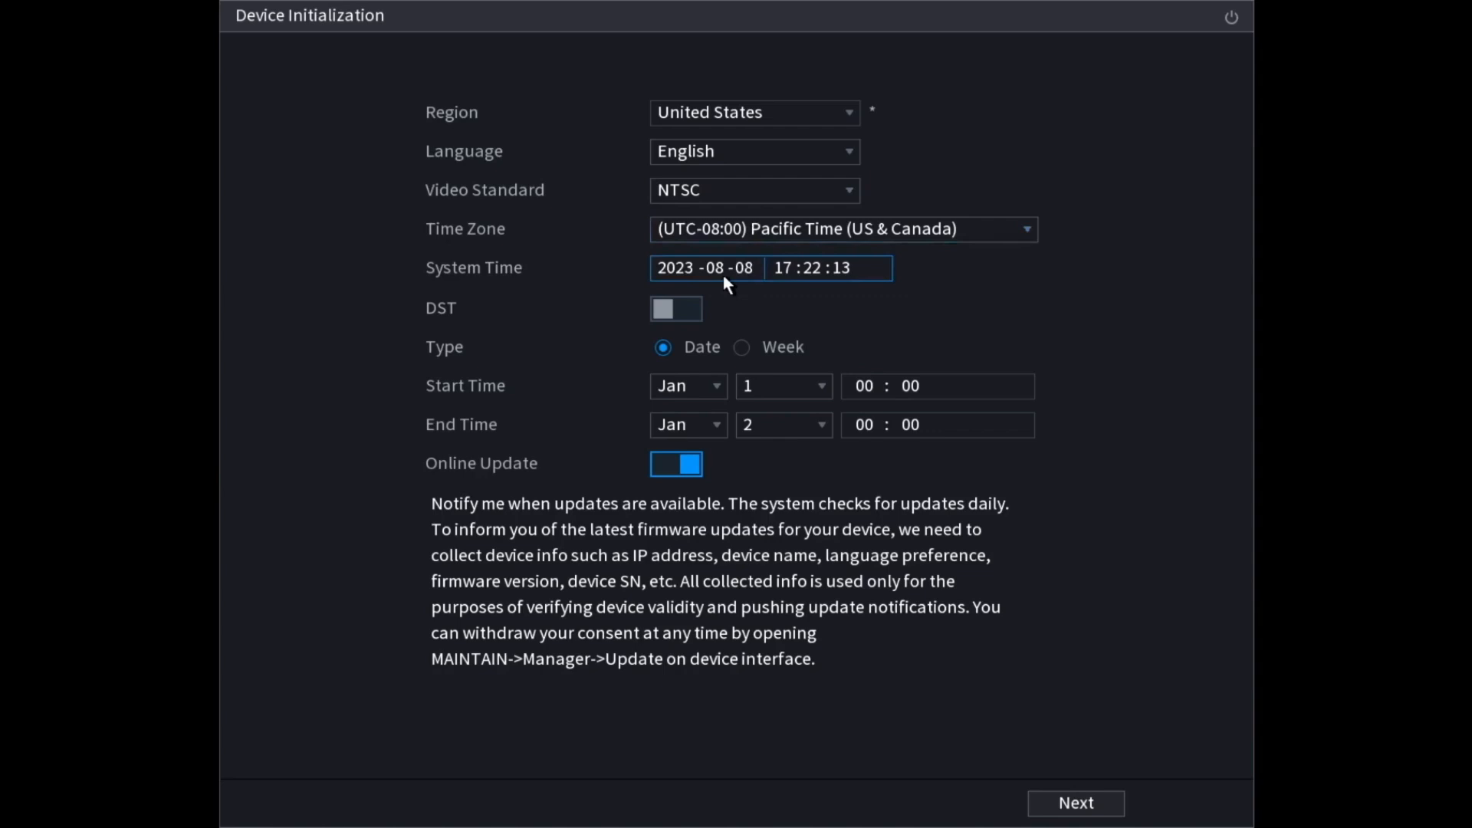
pyautogui.click(789, 268)
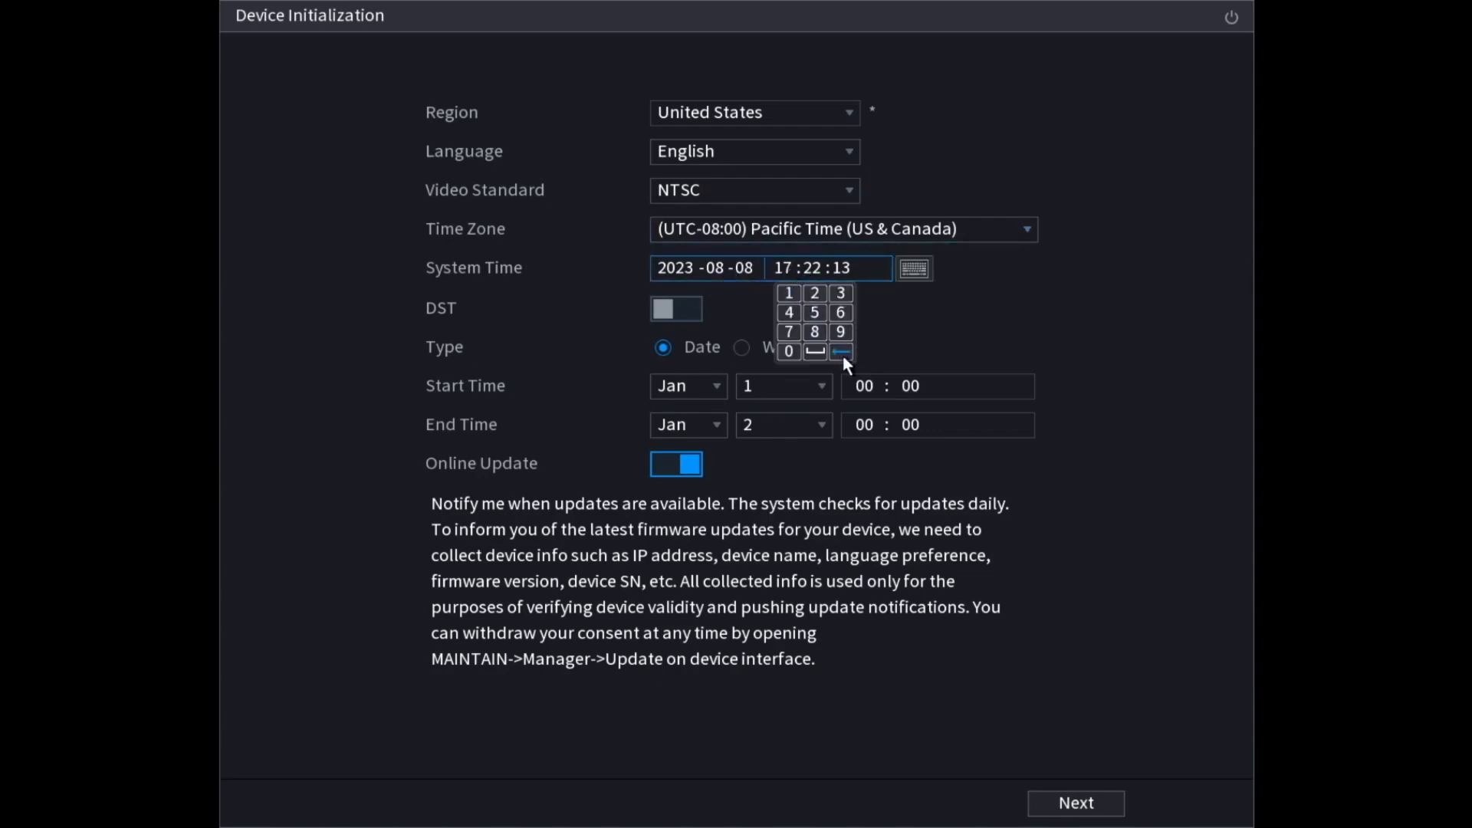
pyautogui.click(843, 355)
pyautogui.click(885, 305)
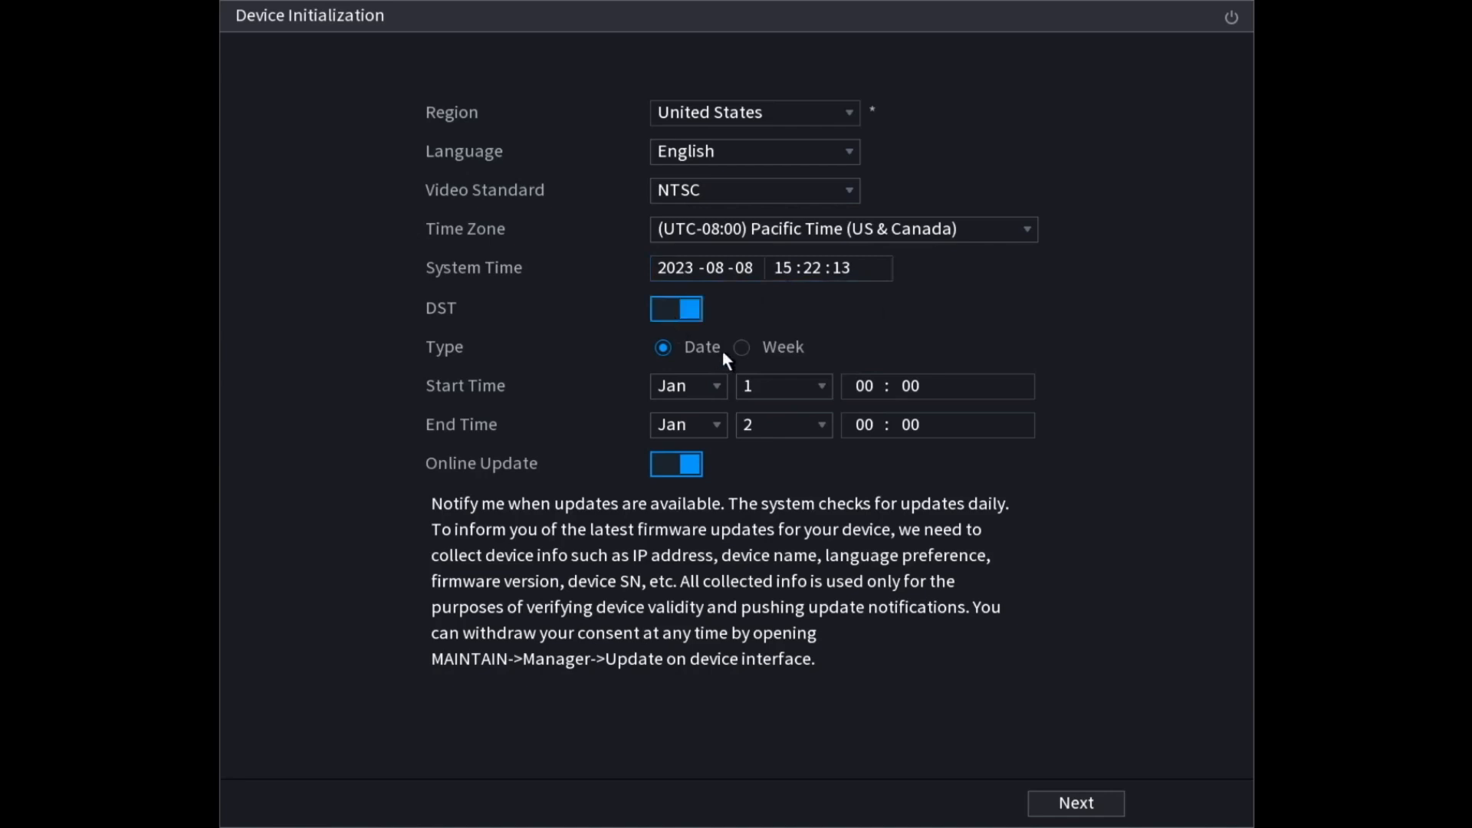
# Step: Switch DST to Week mode, starting the 2nd Sunday of March at 02:00
pyautogui.click(742, 347)
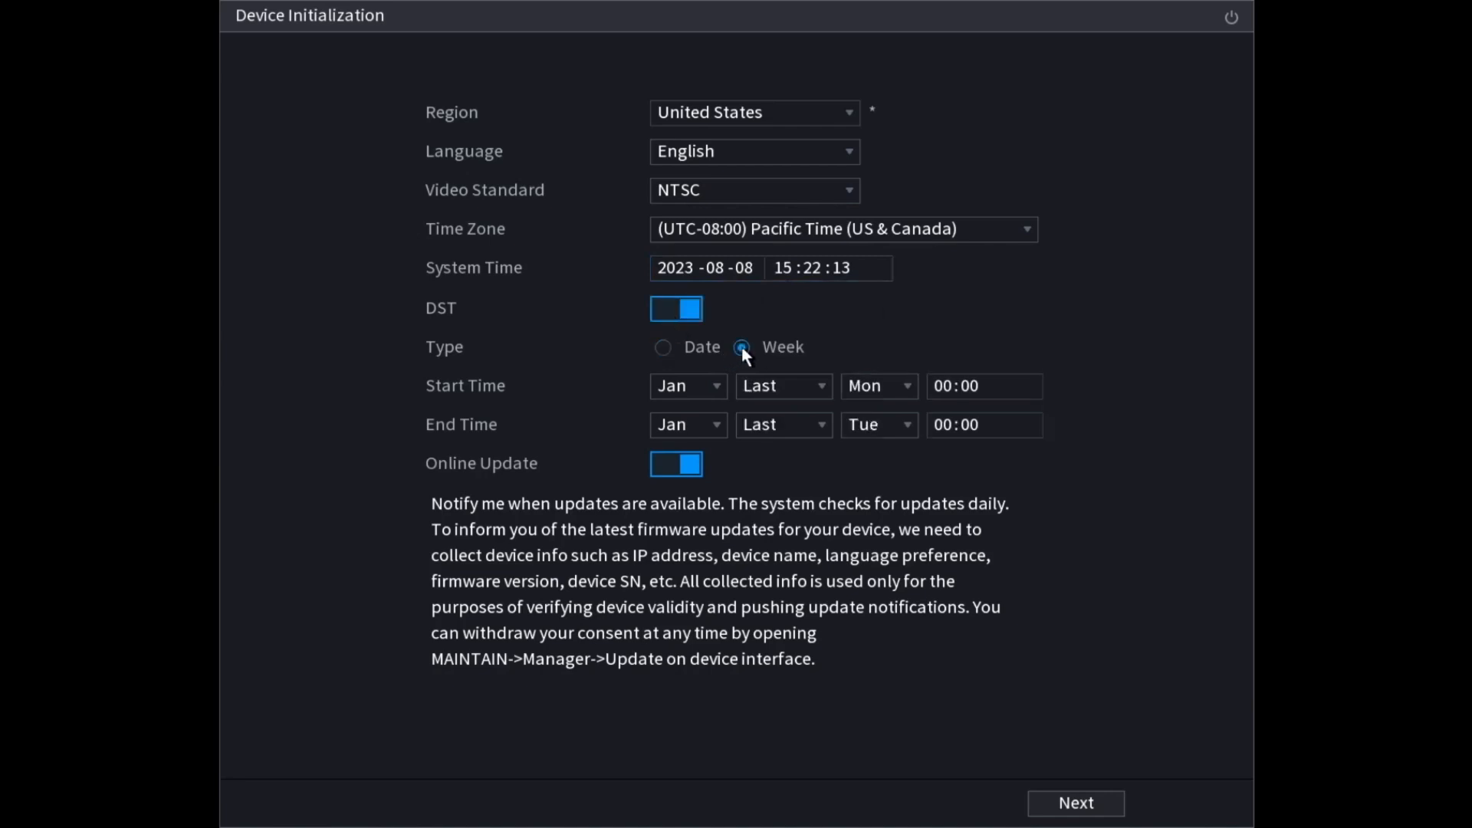
pyautogui.click(699, 393)
pyautogui.click(685, 465)
pyautogui.click(745, 389)
pyautogui.click(757, 439)
pyautogui.click(857, 393)
pyautogui.click(859, 412)
pyautogui.click(941, 385)
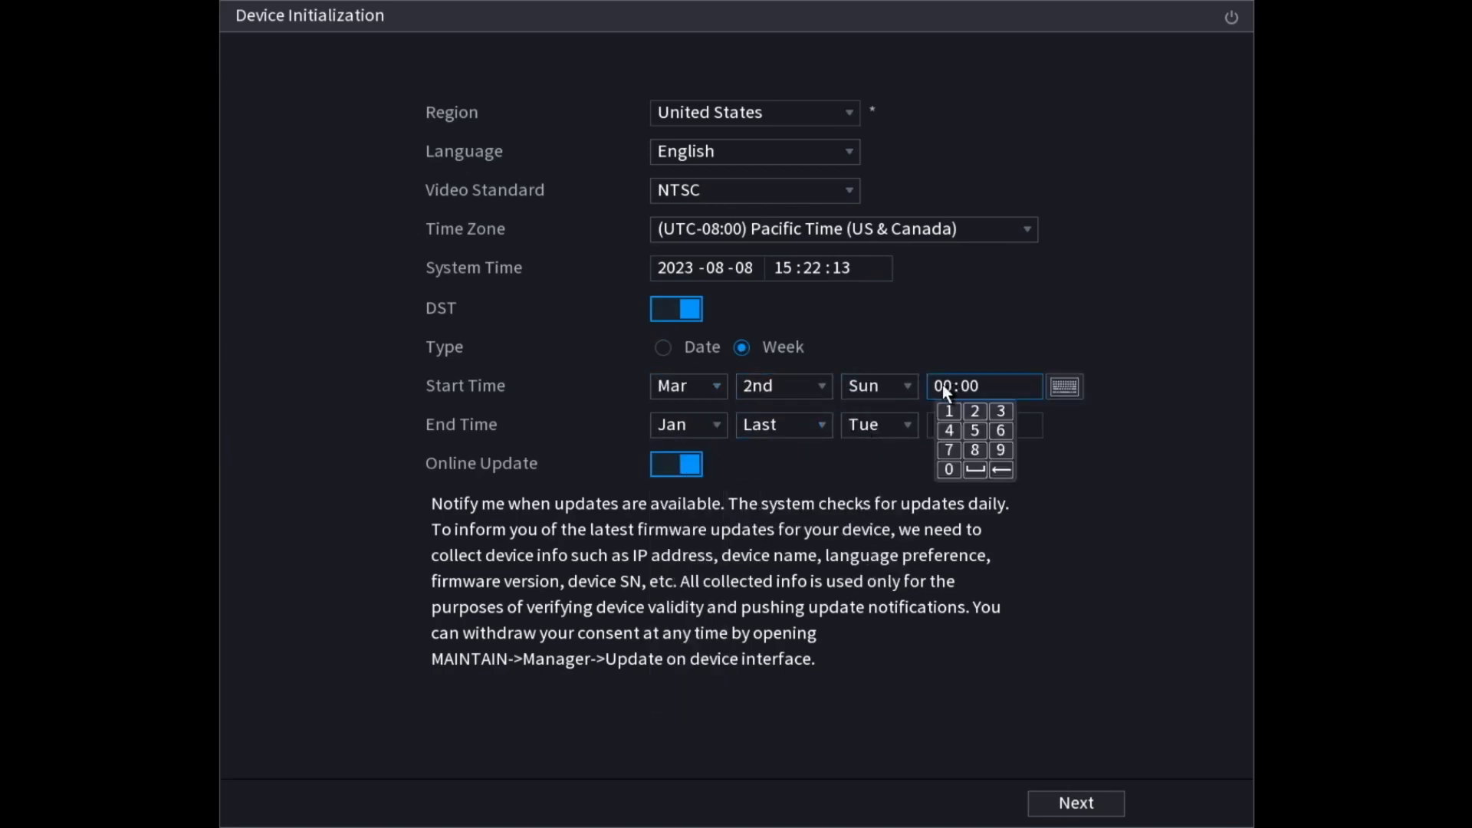
# Step: End DST on the 1st Sunday of November at 02:00 and continue to the license page
pyautogui.click(687, 424)
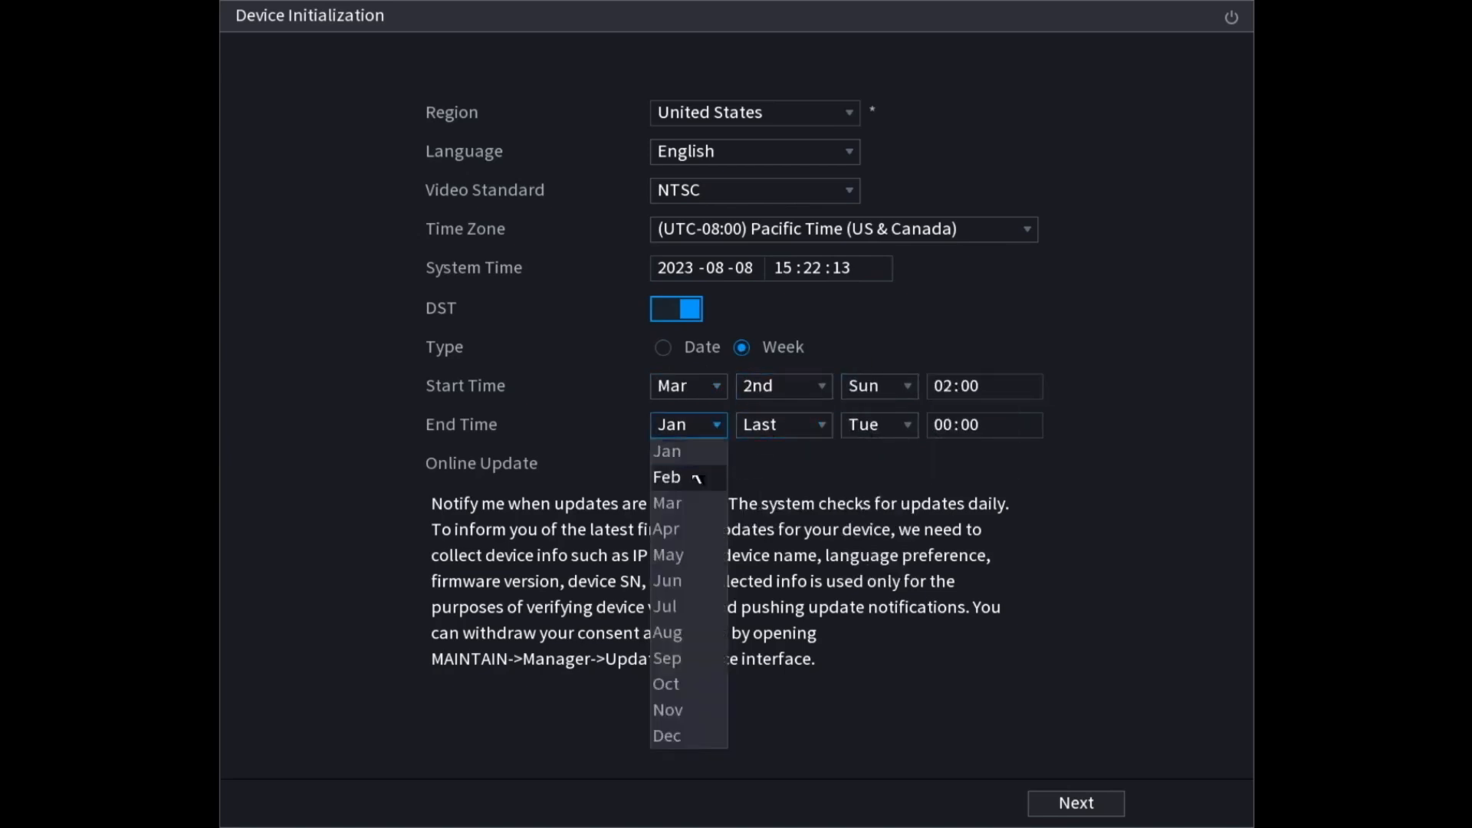
pyautogui.click(687, 711)
pyautogui.click(774, 429)
pyautogui.click(773, 452)
pyautogui.click(868, 426)
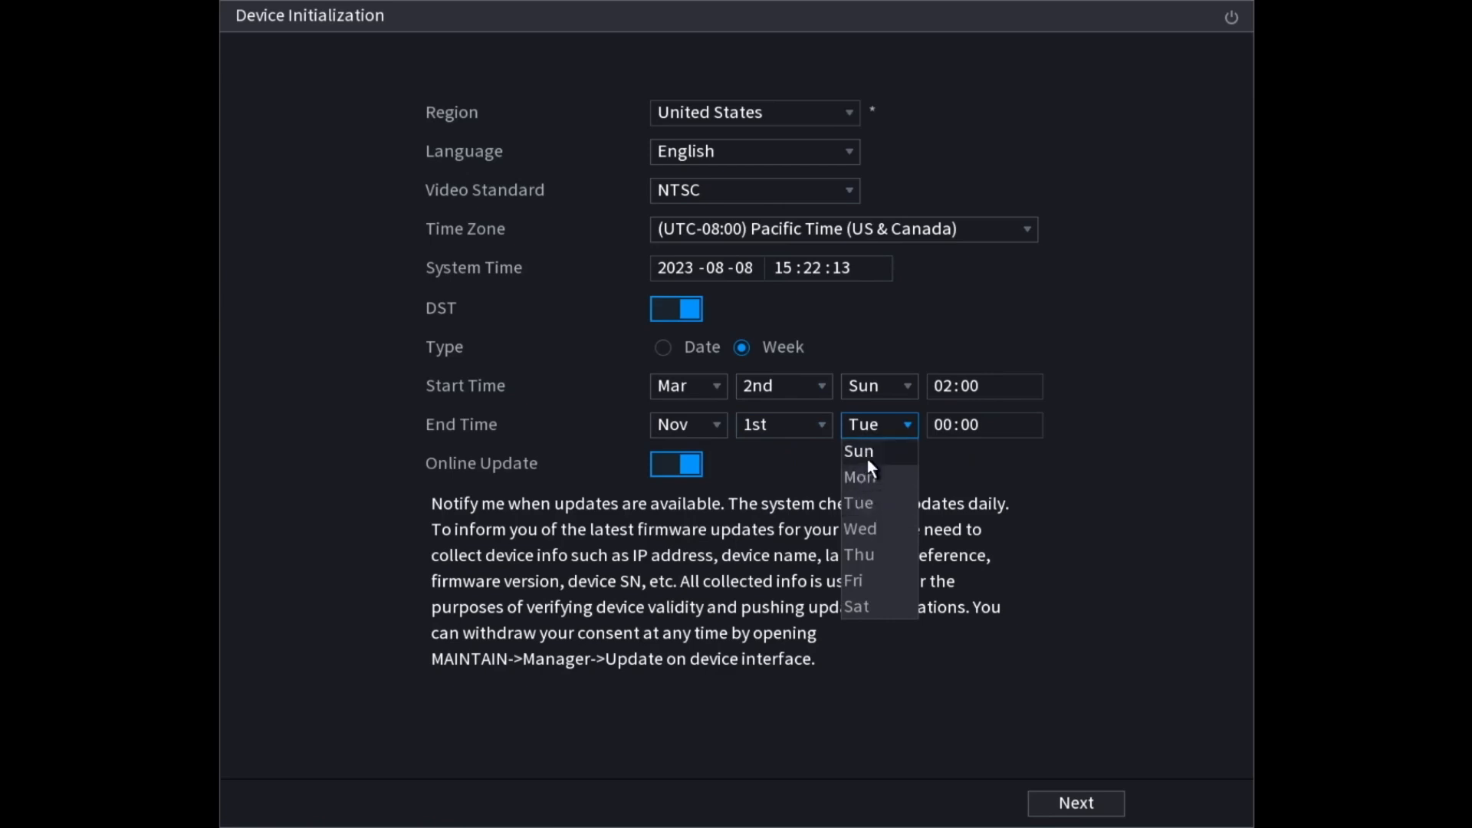
pyautogui.click(867, 452)
pyautogui.click(954, 426)
pyautogui.click(977, 446)
pyautogui.click(818, 455)
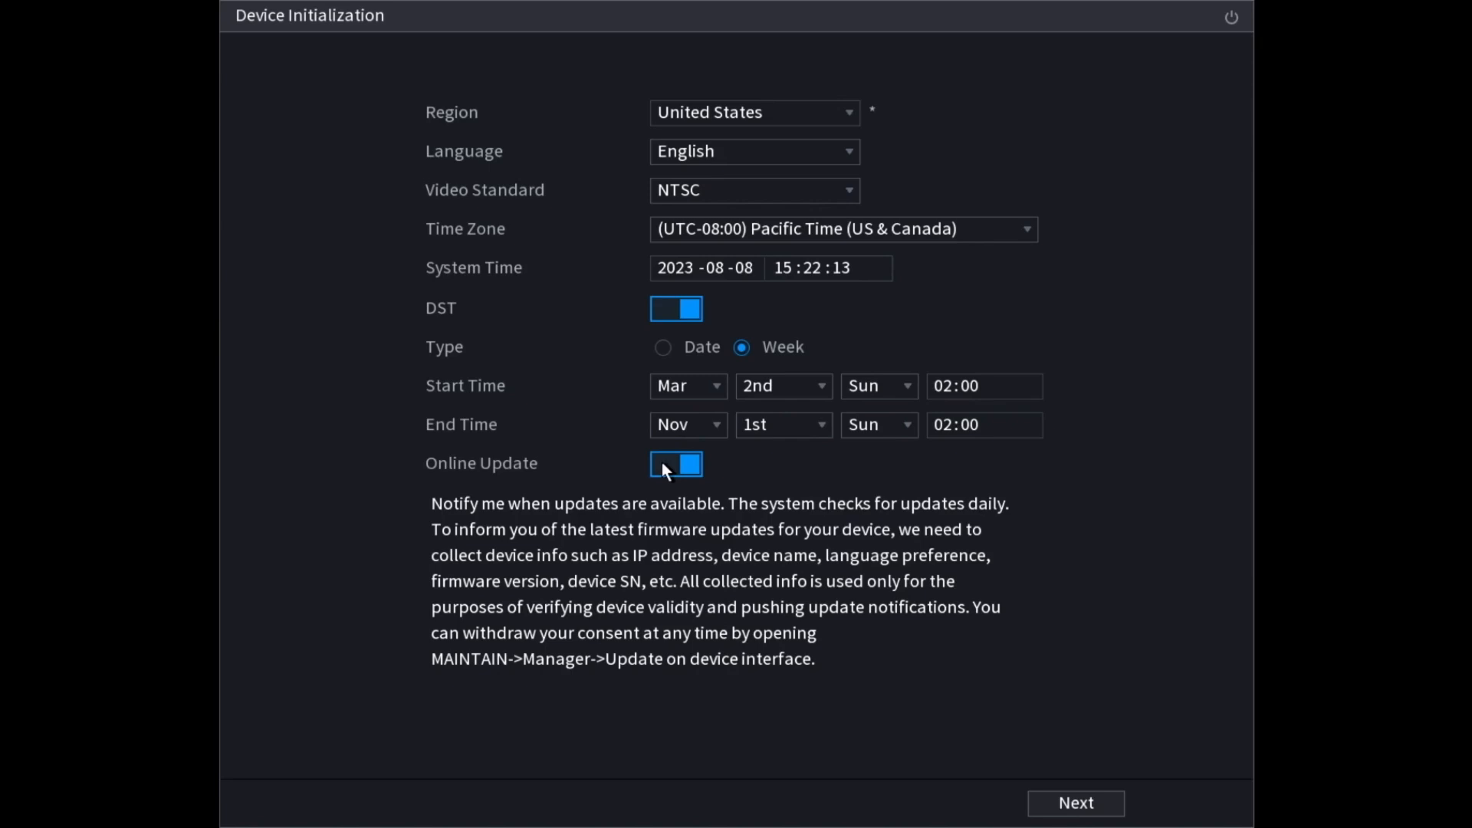
pyautogui.click(1074, 805)
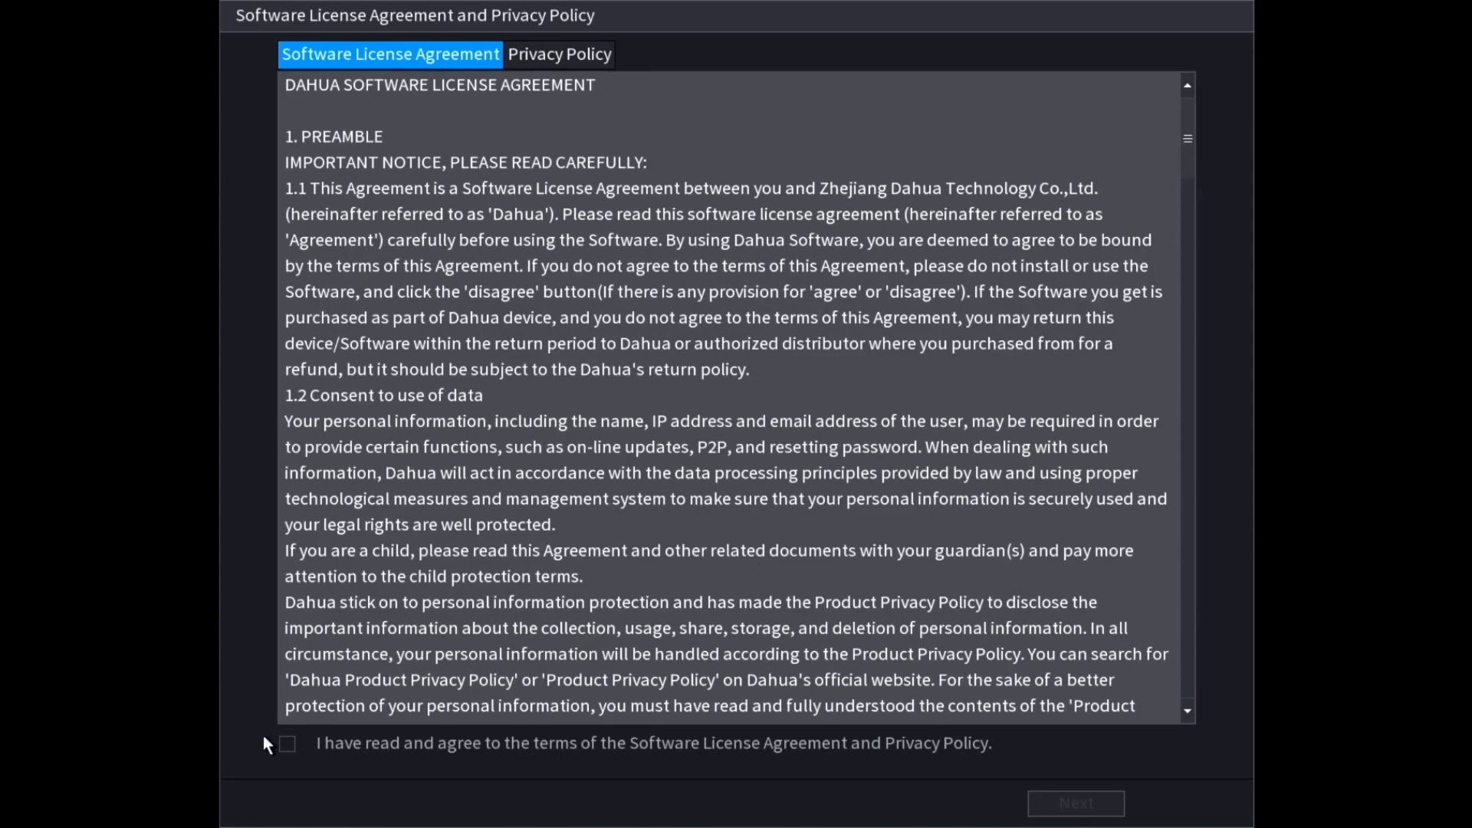
# Step: Agree to the software license and privacy policy and continue
pyautogui.click(286, 744)
pyautogui.click(1051, 804)
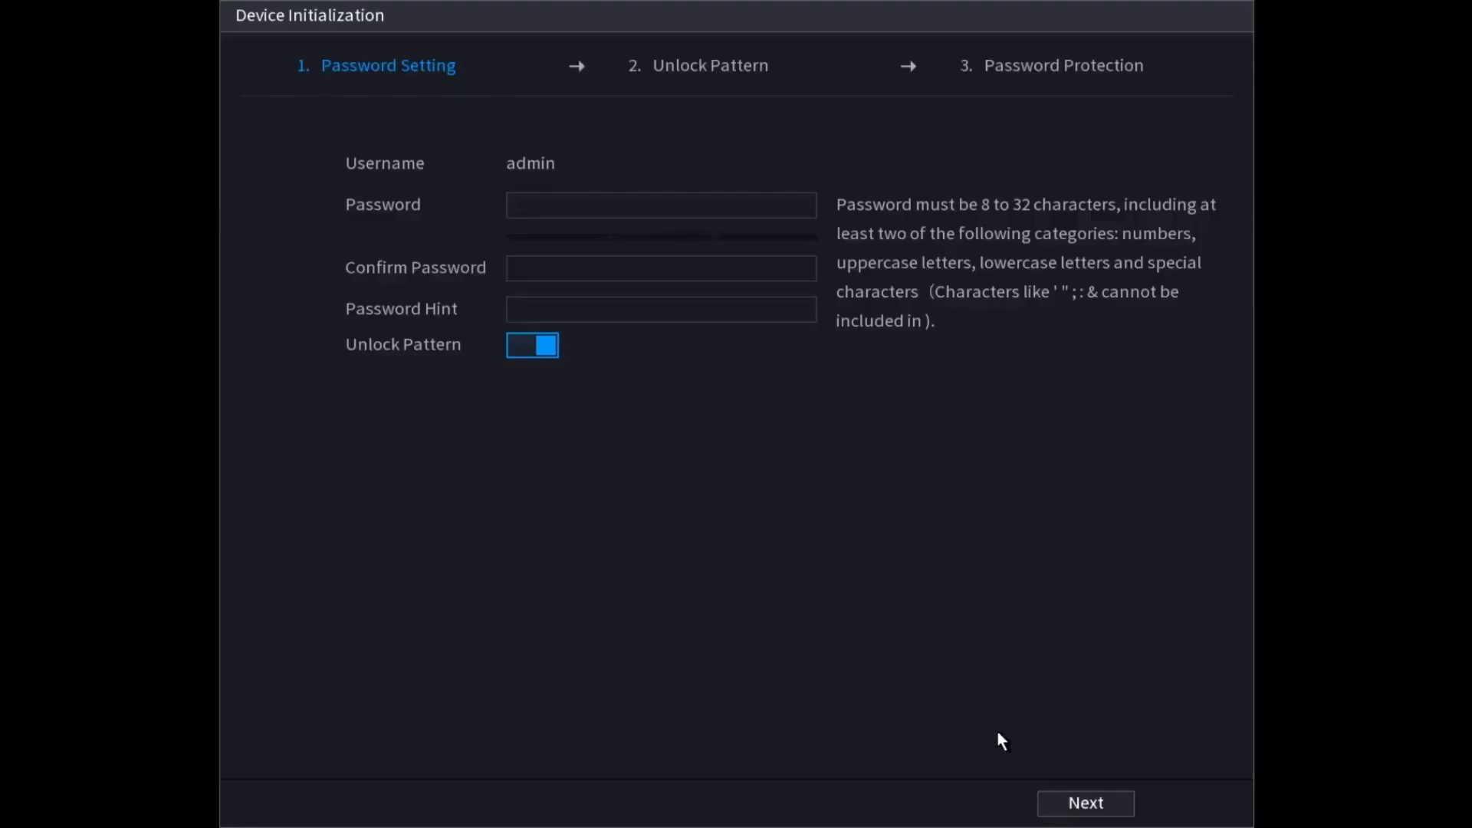
# Step: Enter and confirm the admin password with the on-screen keyboard, then continue
pyautogui.click(559, 208)
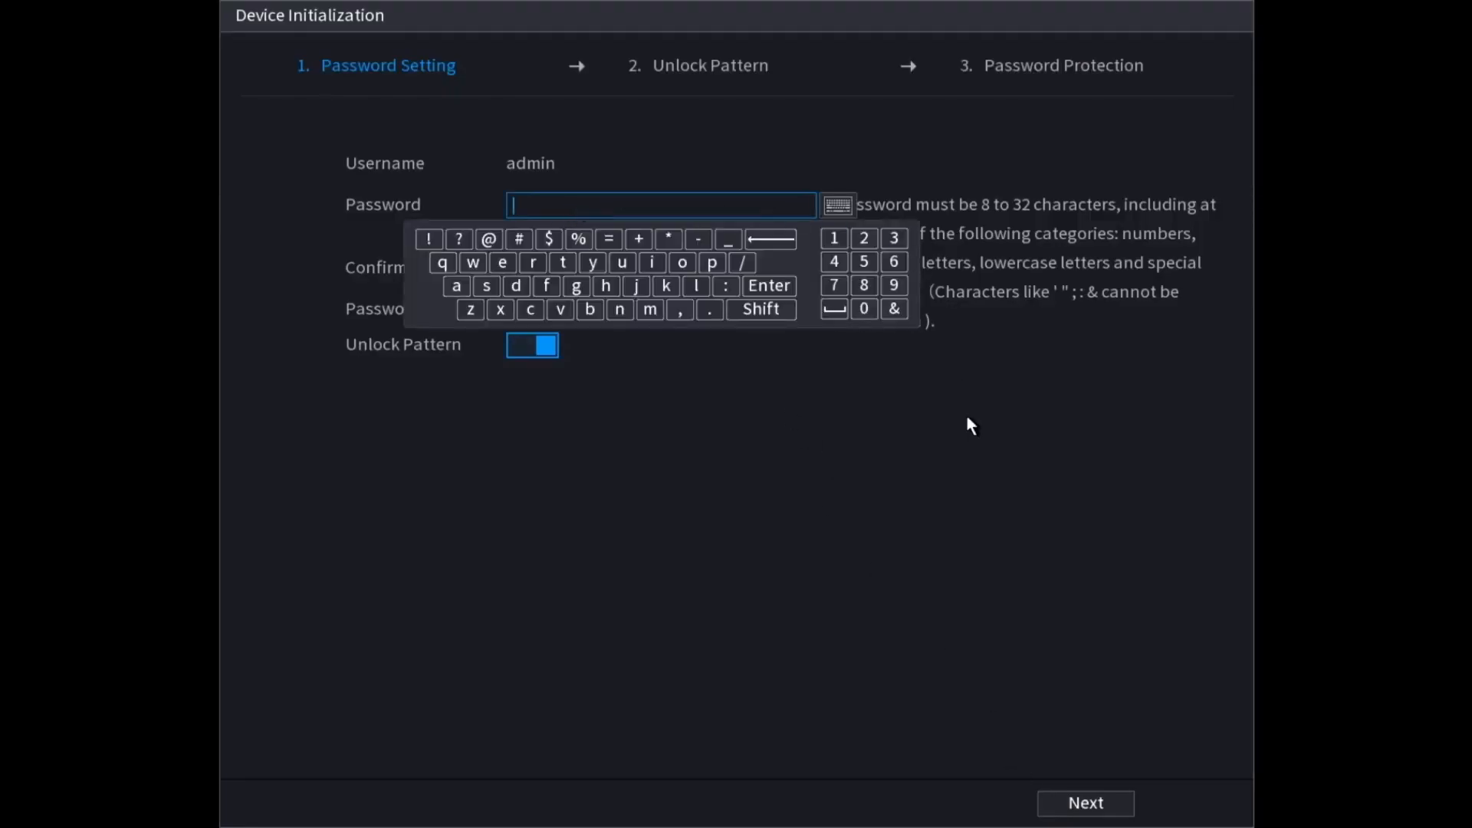
pyautogui.click(936, 257)
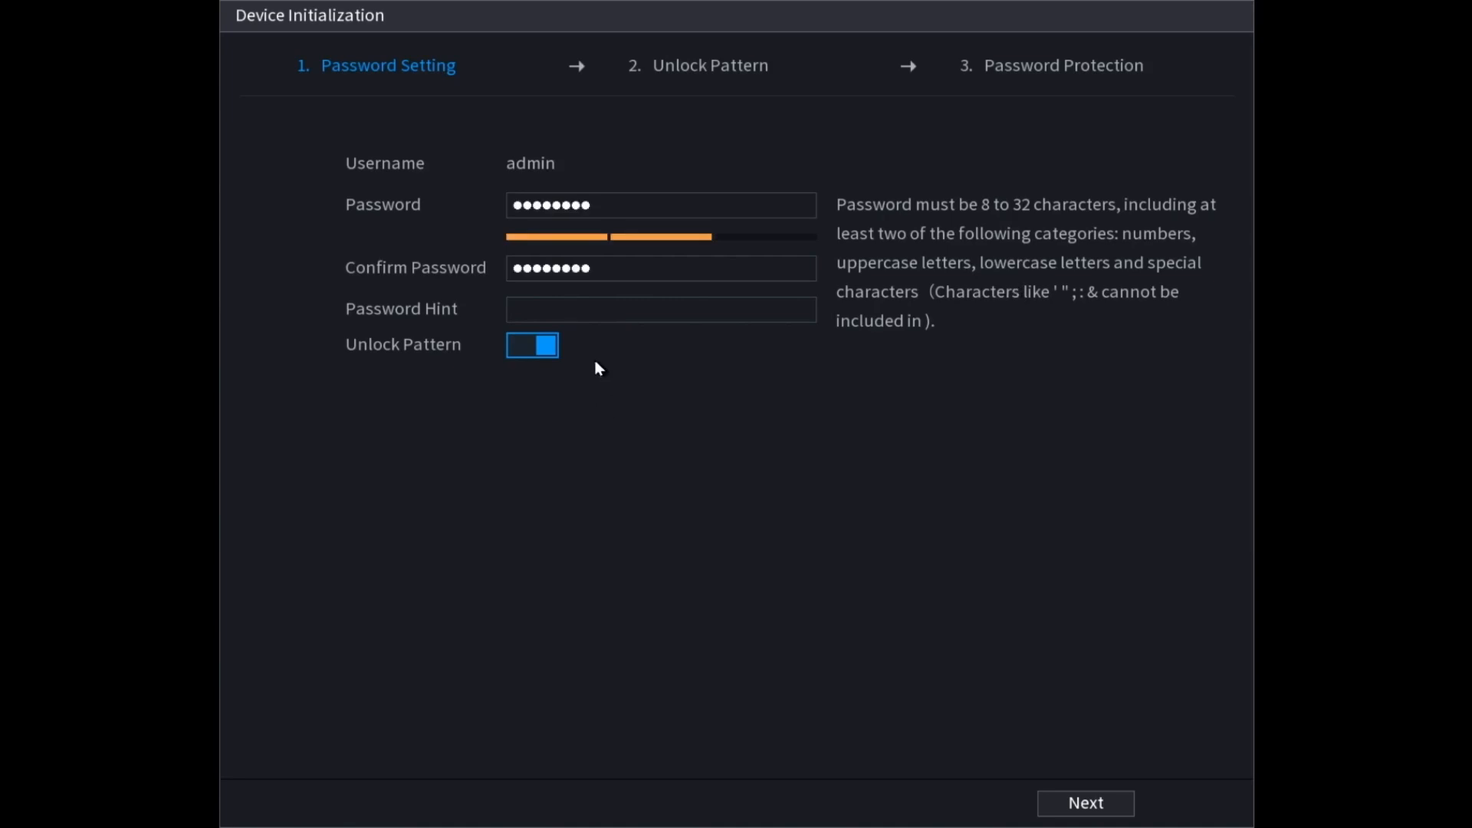
pyautogui.click(589, 313)
pyautogui.click(1108, 805)
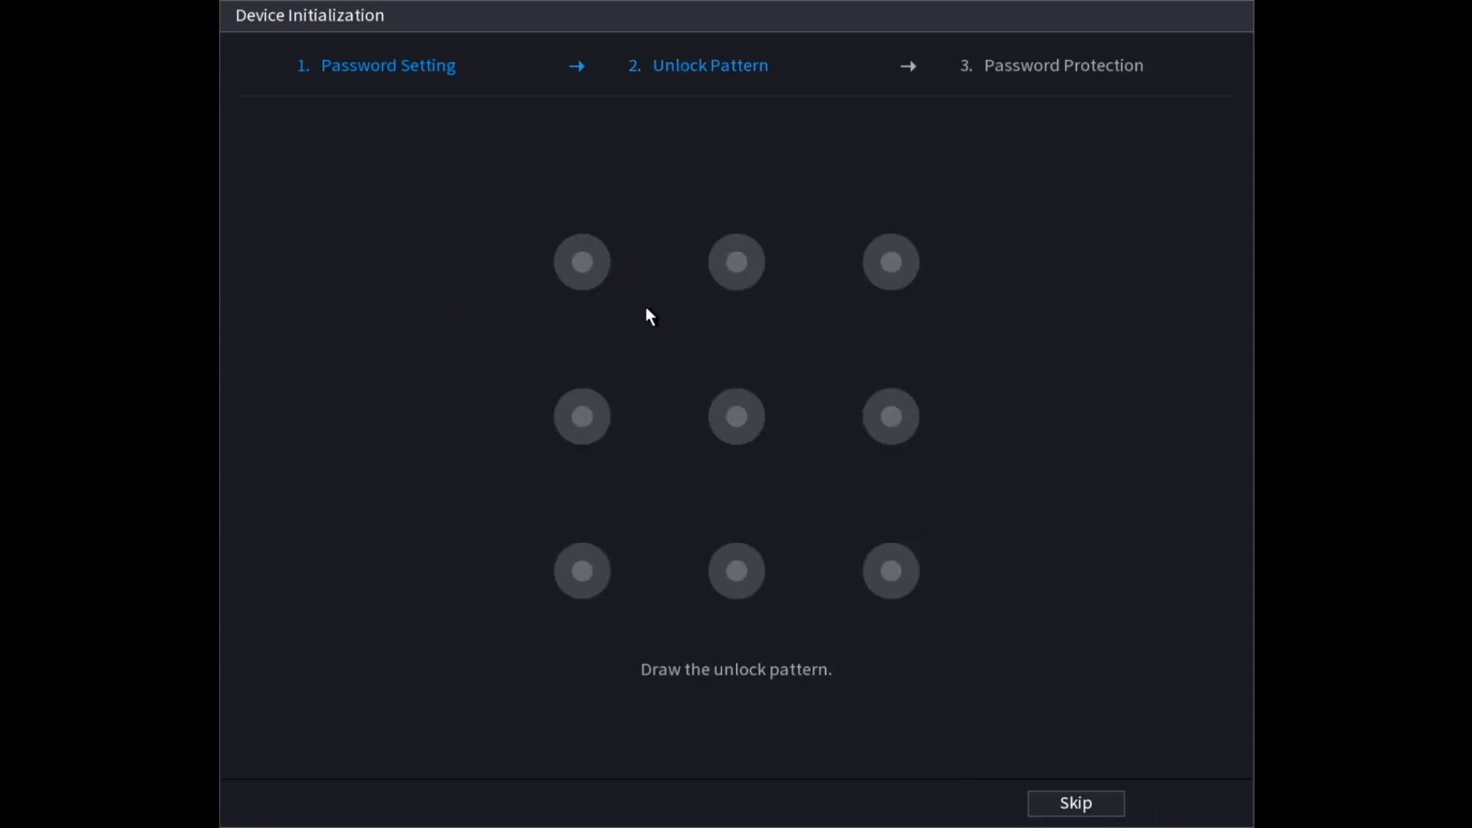
# Step: Draw a Z-shaped unlock pattern on the 3x3 grid and redraw it to confirm
pyautogui.moveTo(576, 267)
pyautogui.mouseDown()
pyautogui.moveTo(920, 268)
pyautogui.moveTo(706, 464)
pyautogui.moveTo(696, 594)
pyautogui.moveTo(890, 570)
pyautogui.mouseUp()
pyautogui.moveTo(579, 266)
pyautogui.mouseDown()
pyautogui.moveTo(812, 269)
pyautogui.moveTo(706, 315)
pyautogui.moveTo(746, 427)
pyautogui.moveTo(665, 592)
pyautogui.moveTo(889, 594)
pyautogui.mouseUp()
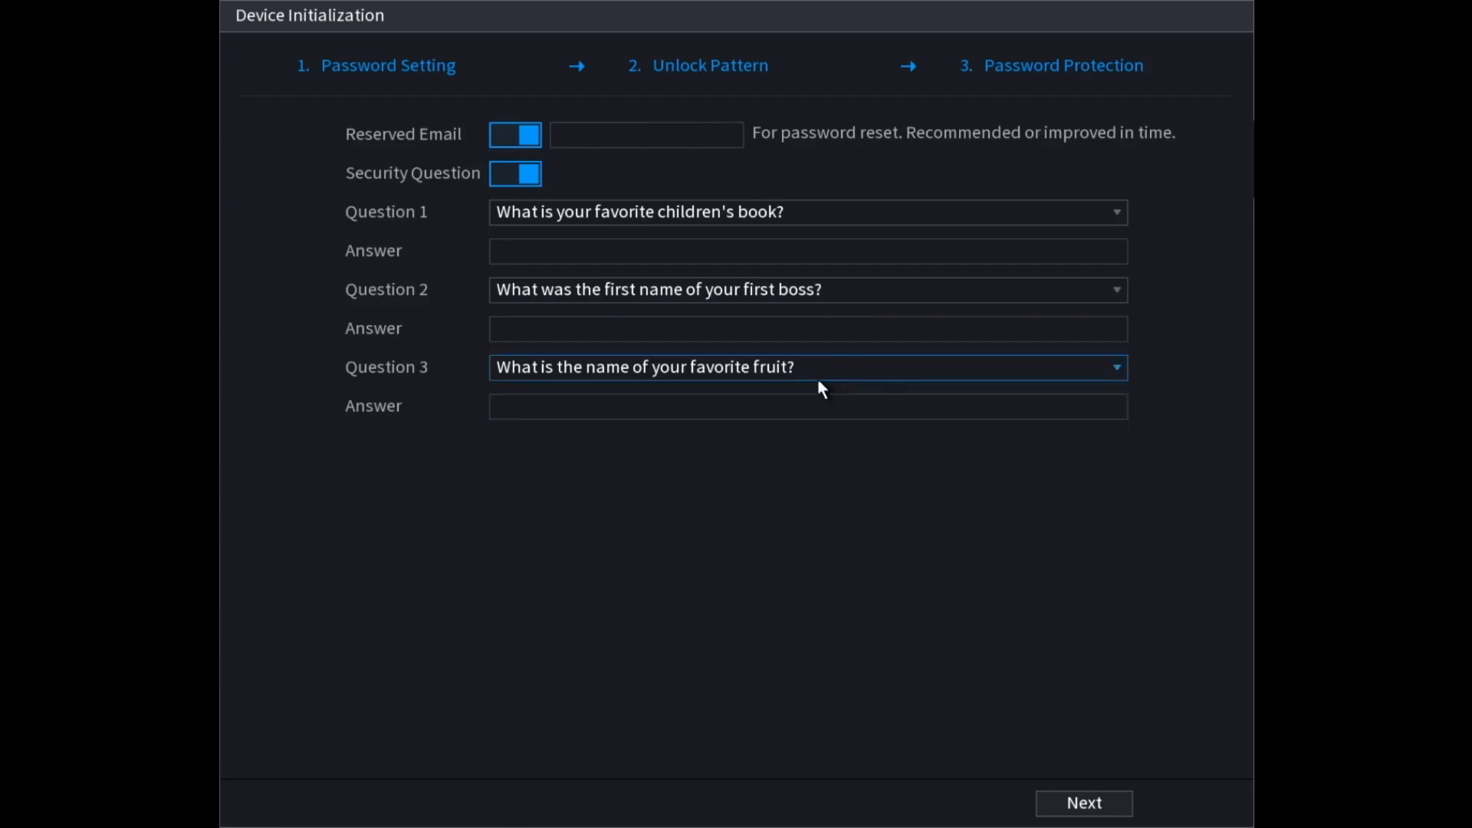
# Step: Switch off the Reserved Email and Security Question options, then finish initialization
pyautogui.click(603, 137)
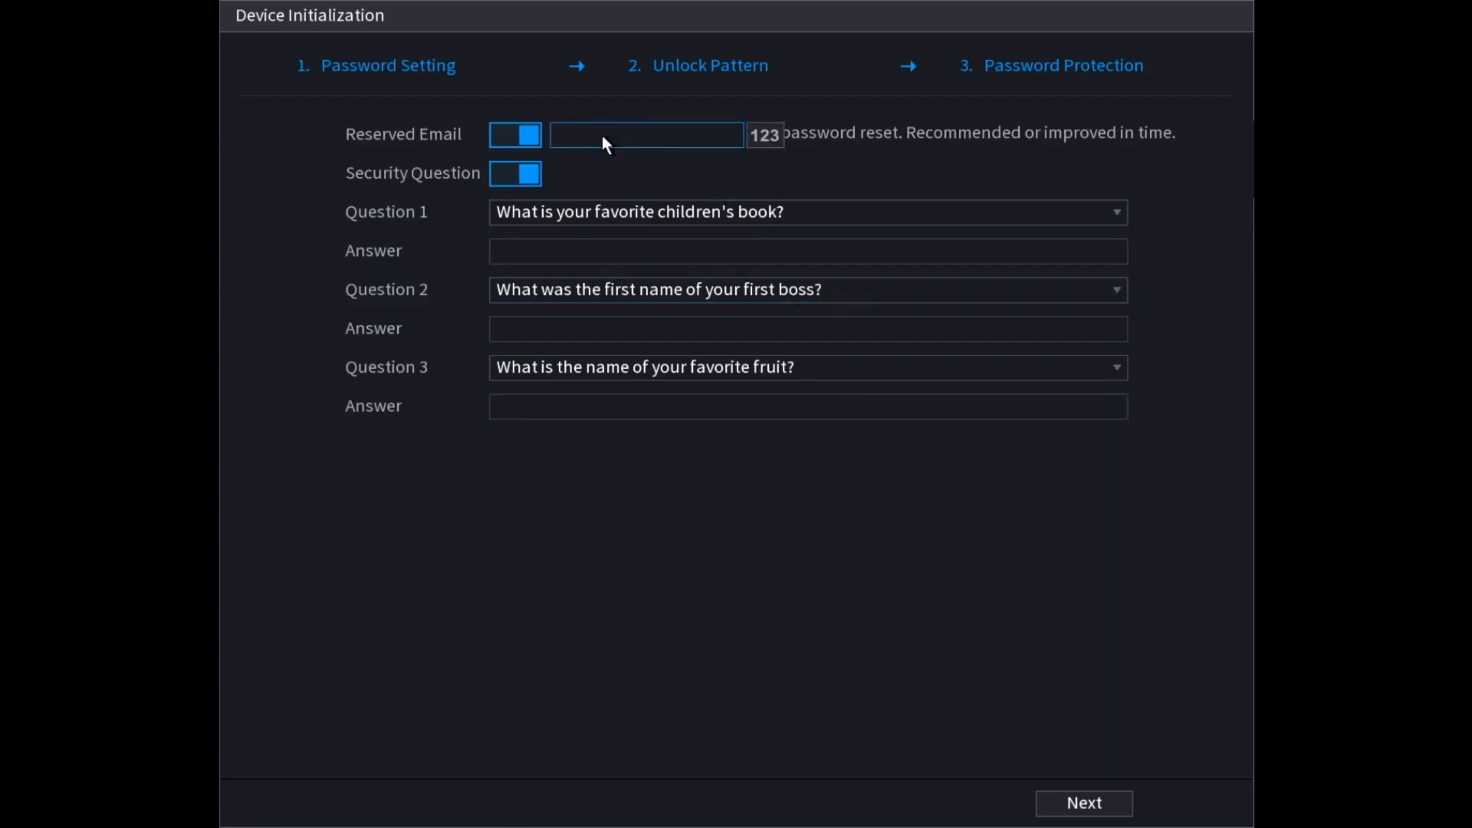
pyautogui.click(614, 250)
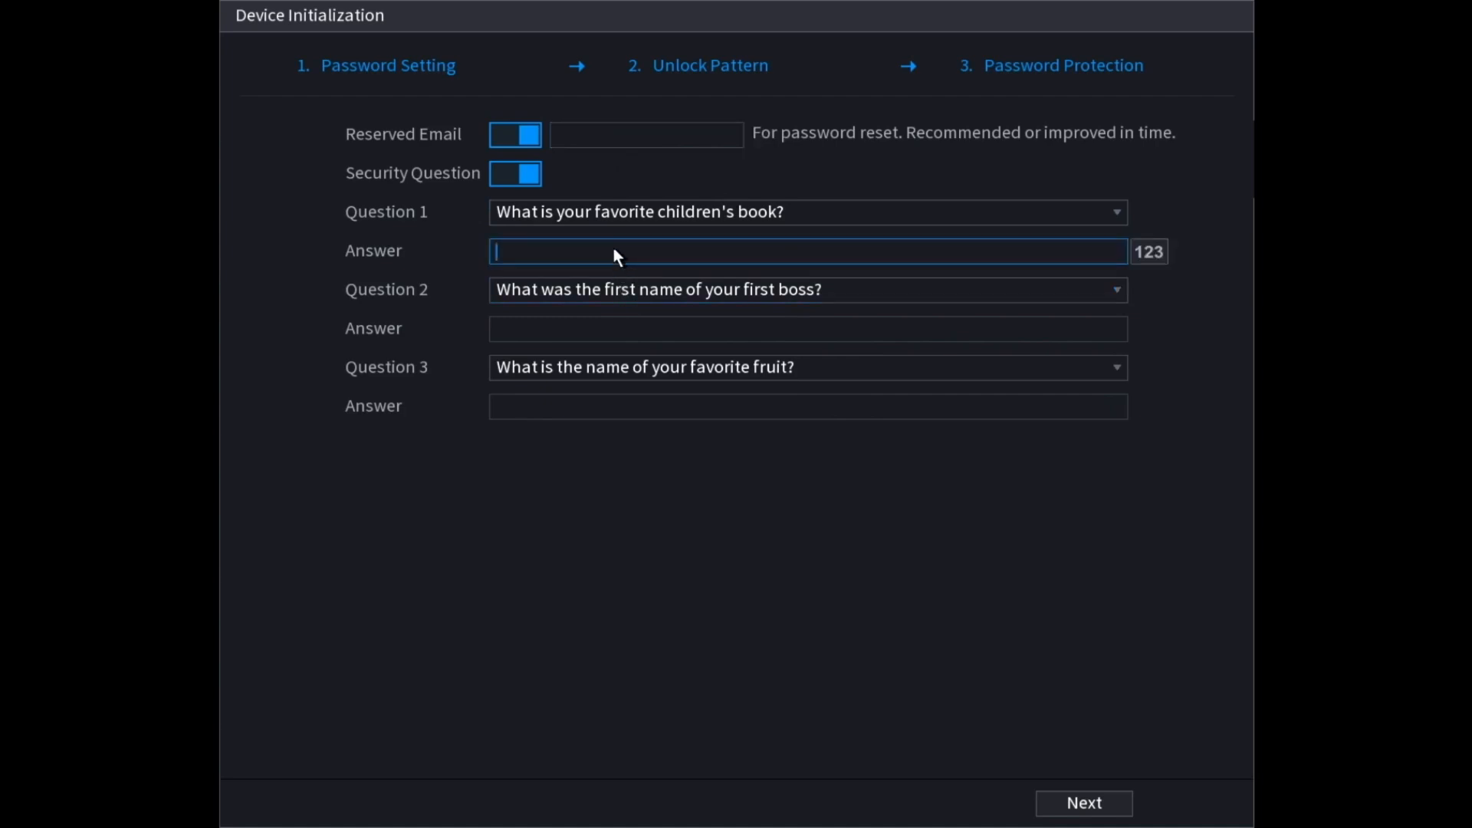
pyautogui.click(505, 138)
pyautogui.click(517, 181)
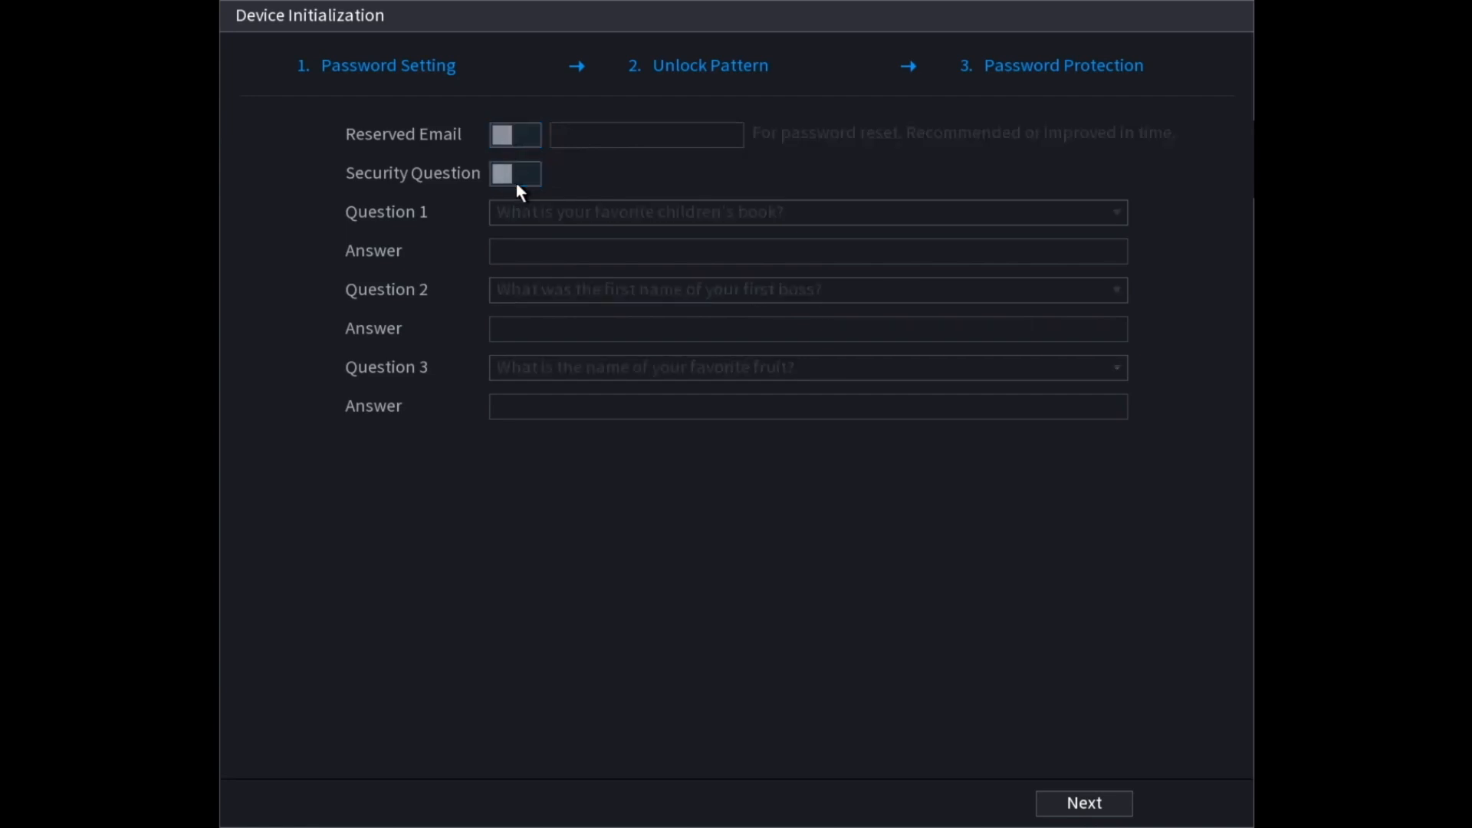
pyautogui.click(1085, 803)
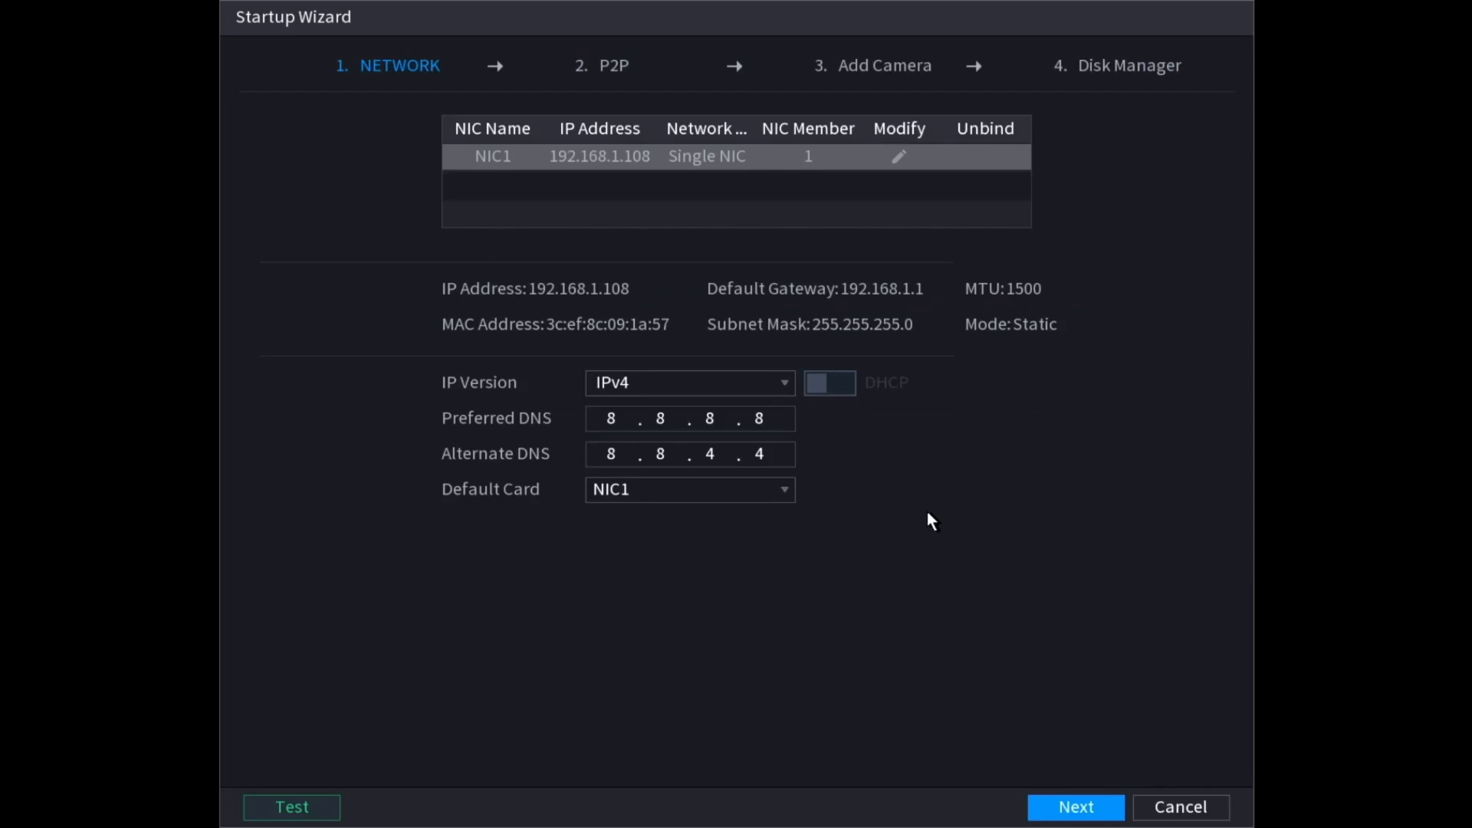
# Step: Turn DHCP on in NIC1's Modify dialog and save it
pyautogui.click(900, 158)
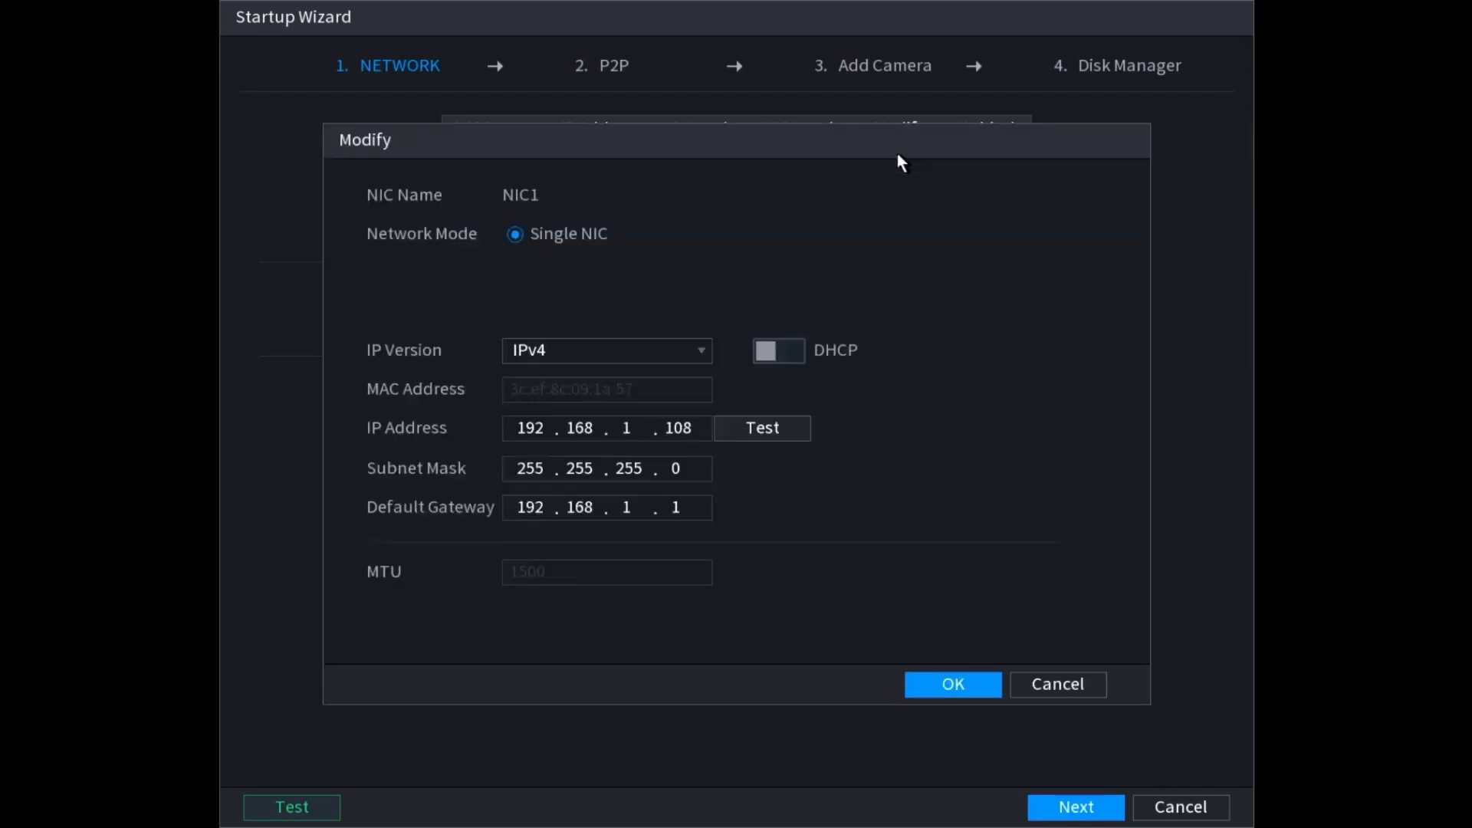
pyautogui.click(770, 352)
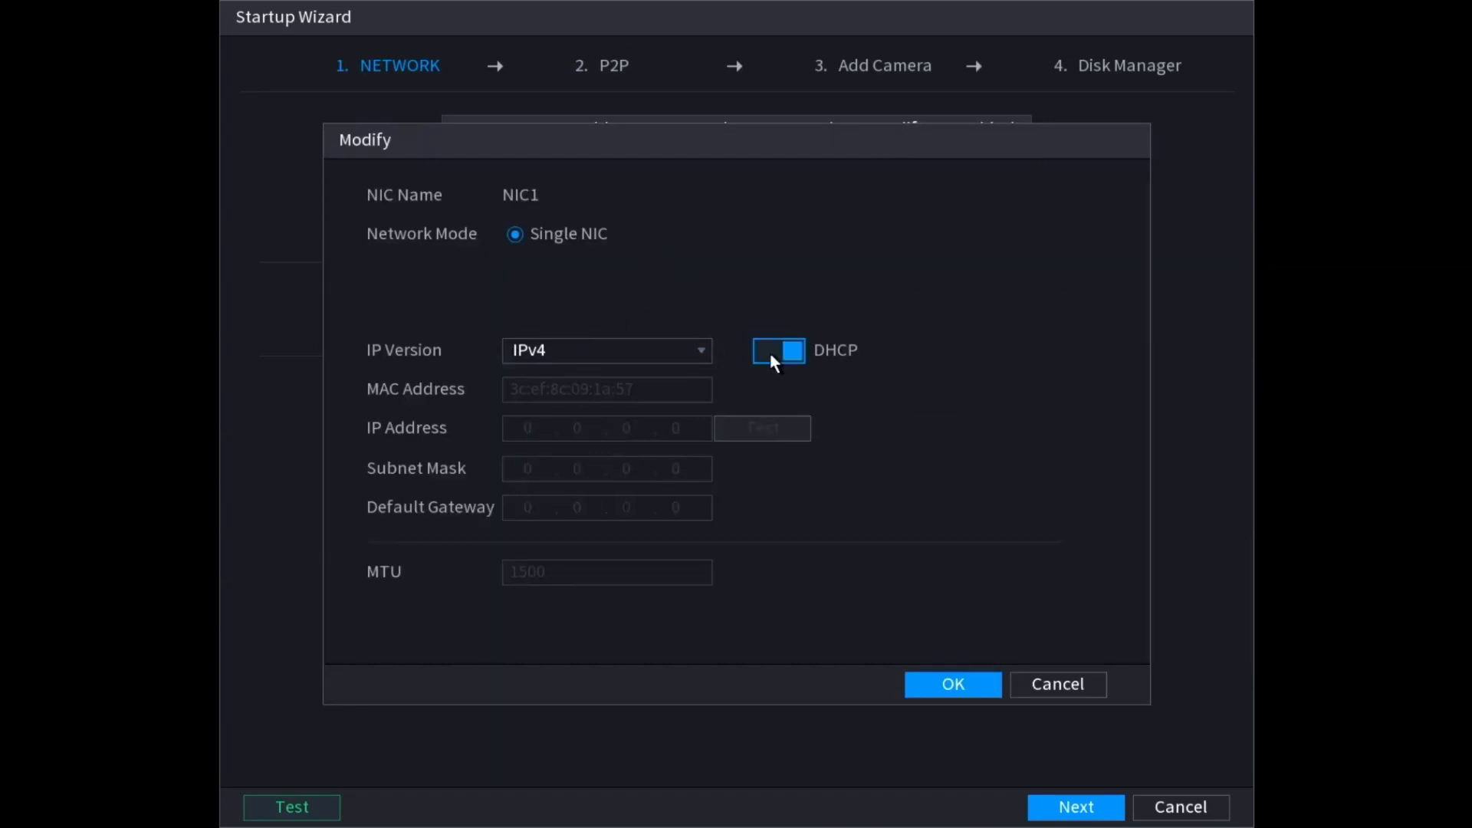
pyautogui.click(770, 352)
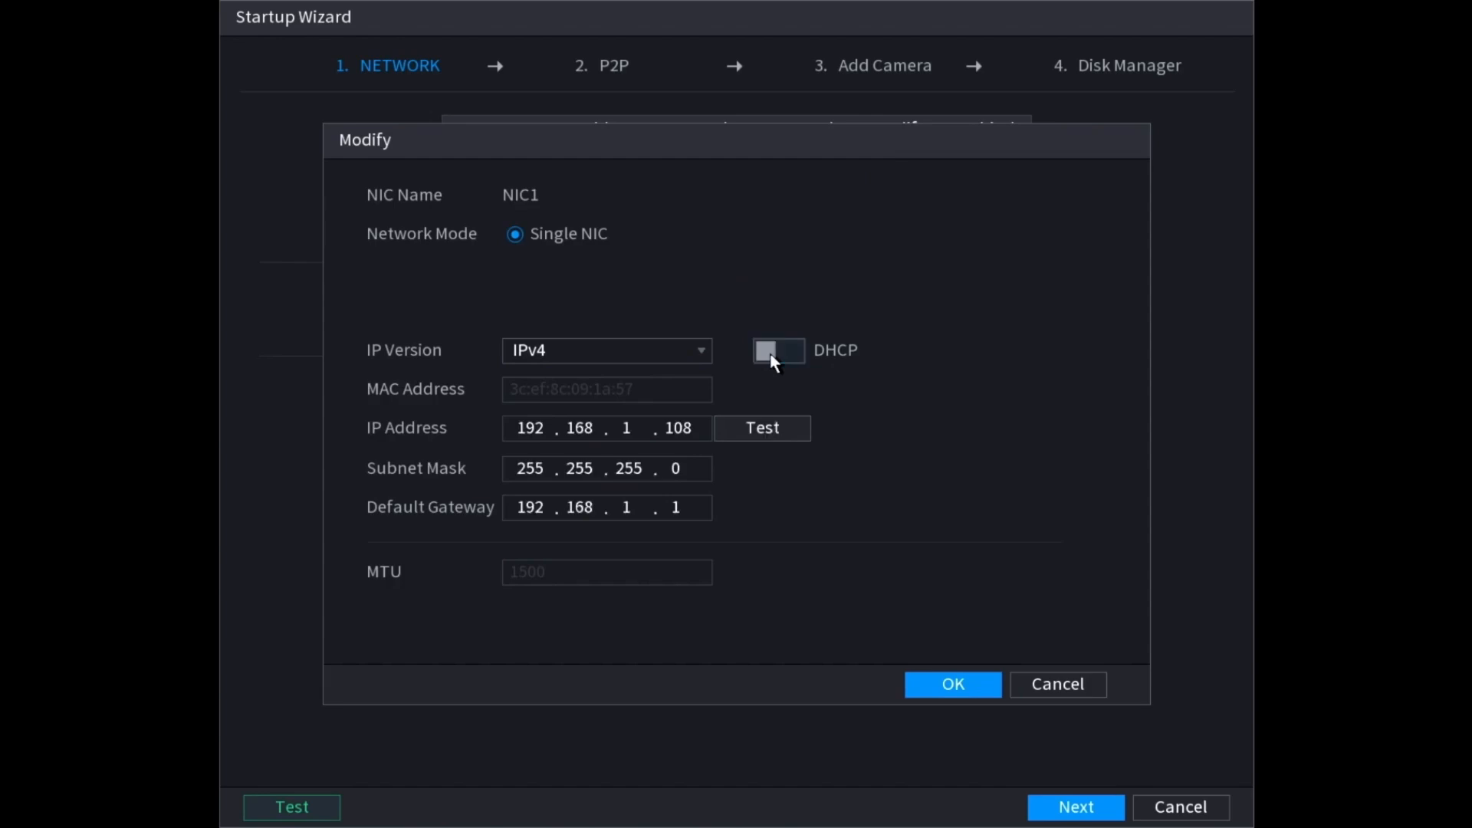
pyautogui.click(765, 349)
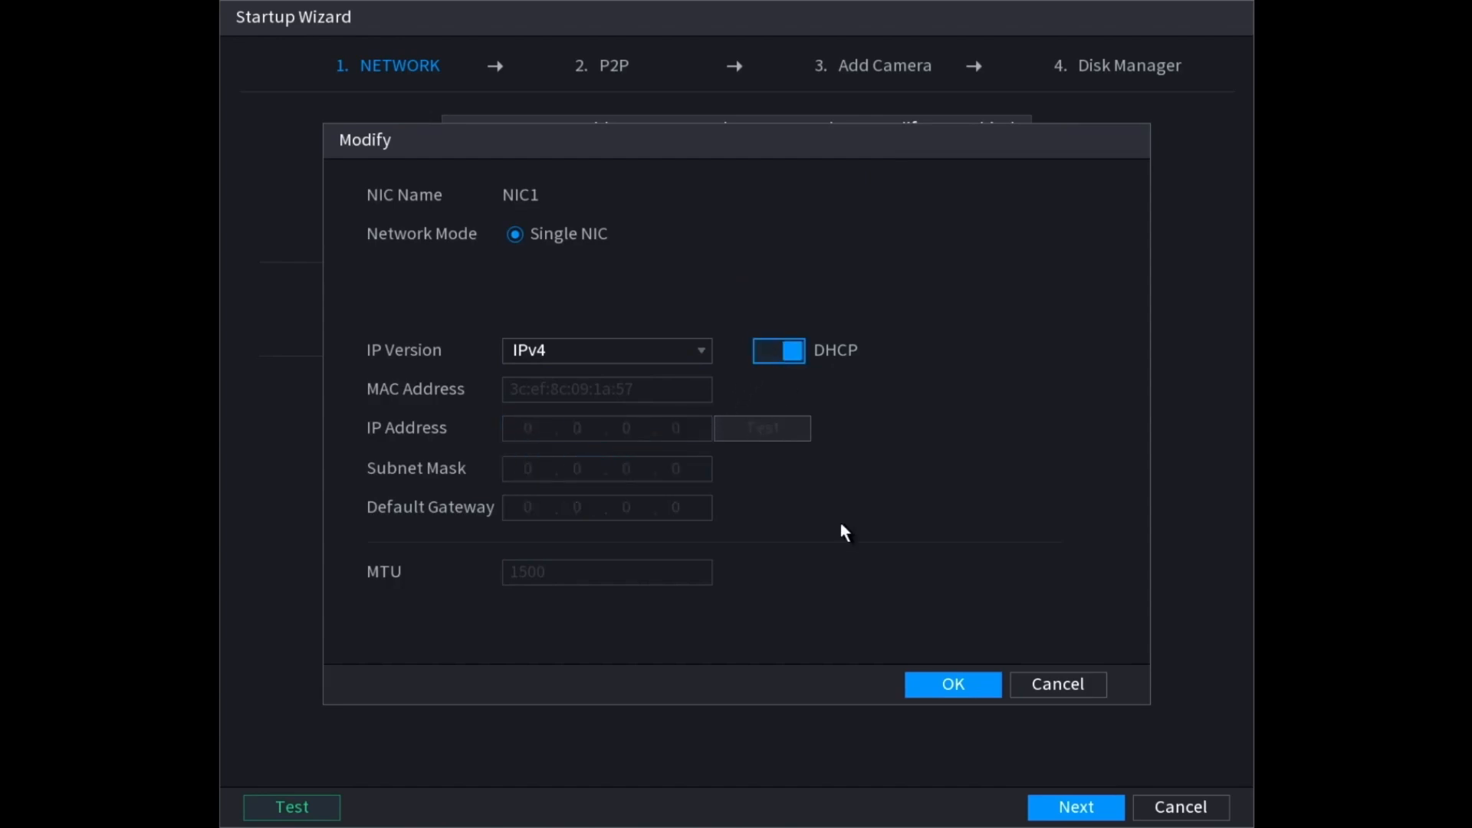
pyautogui.click(948, 684)
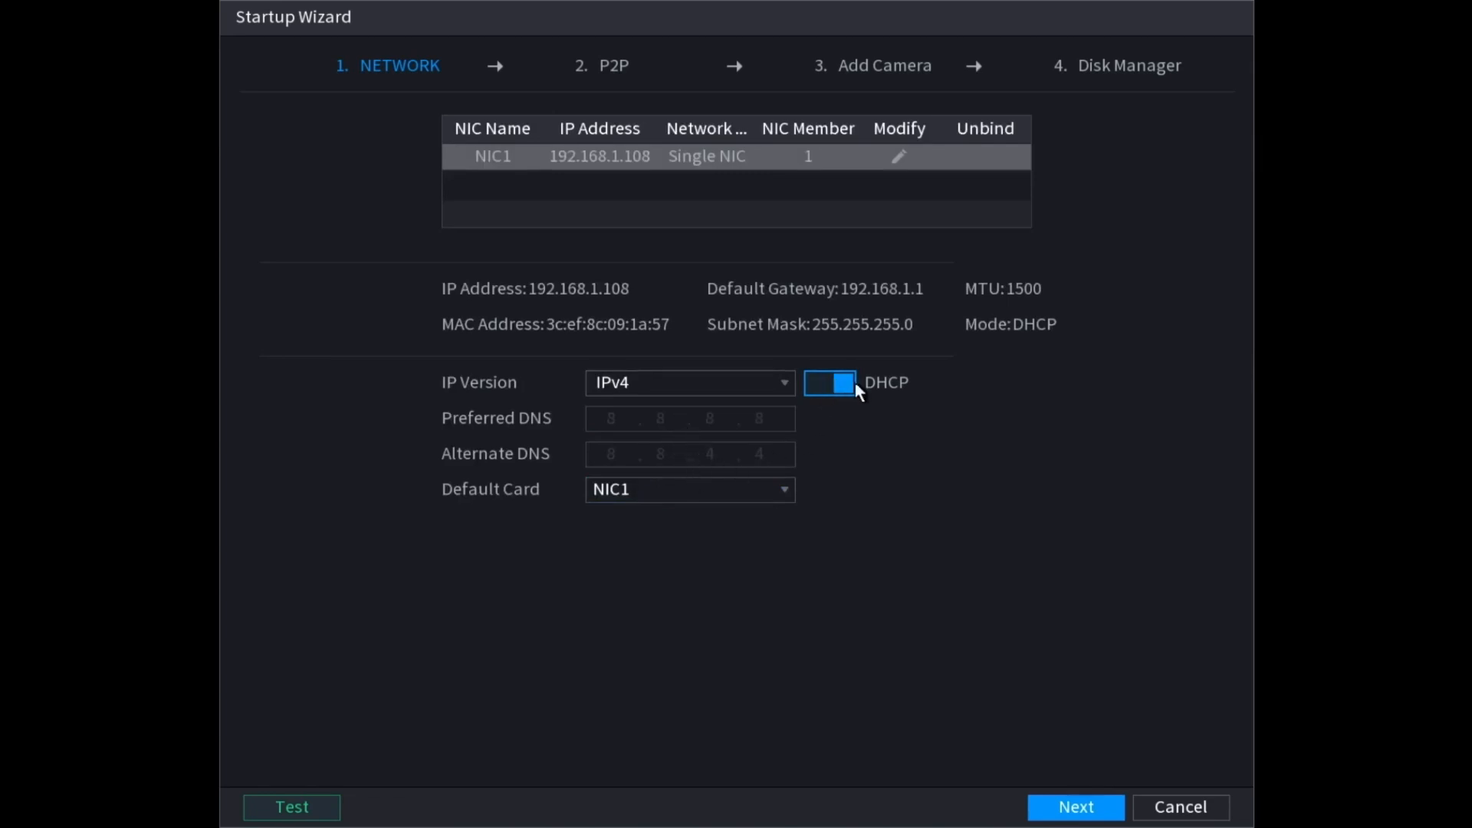
# Step: Skip the Network, P2P and Add Camera pages without changes
pyautogui.click(1081, 811)
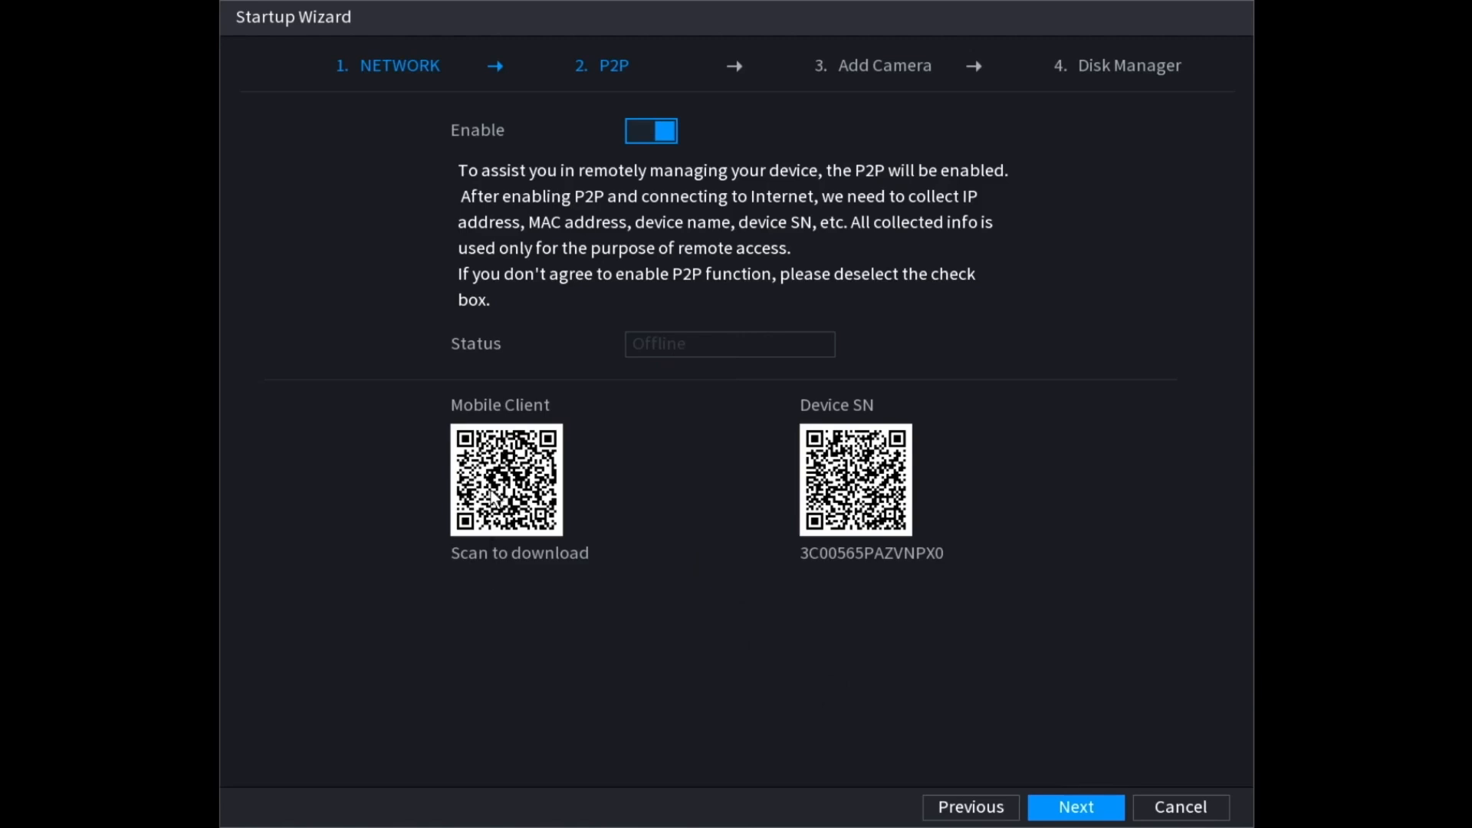
pyautogui.click(1093, 807)
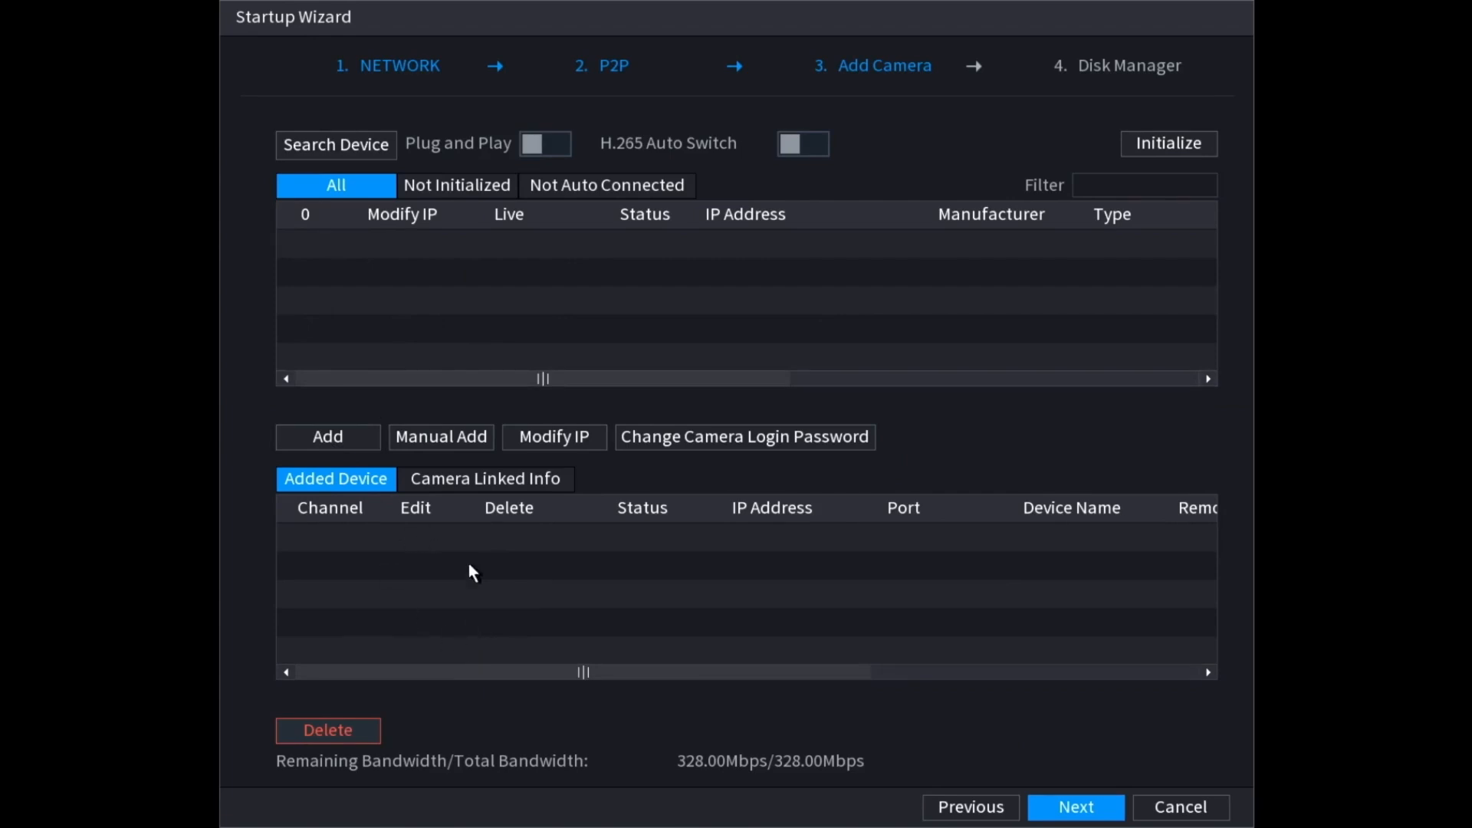
pyautogui.click(1077, 806)
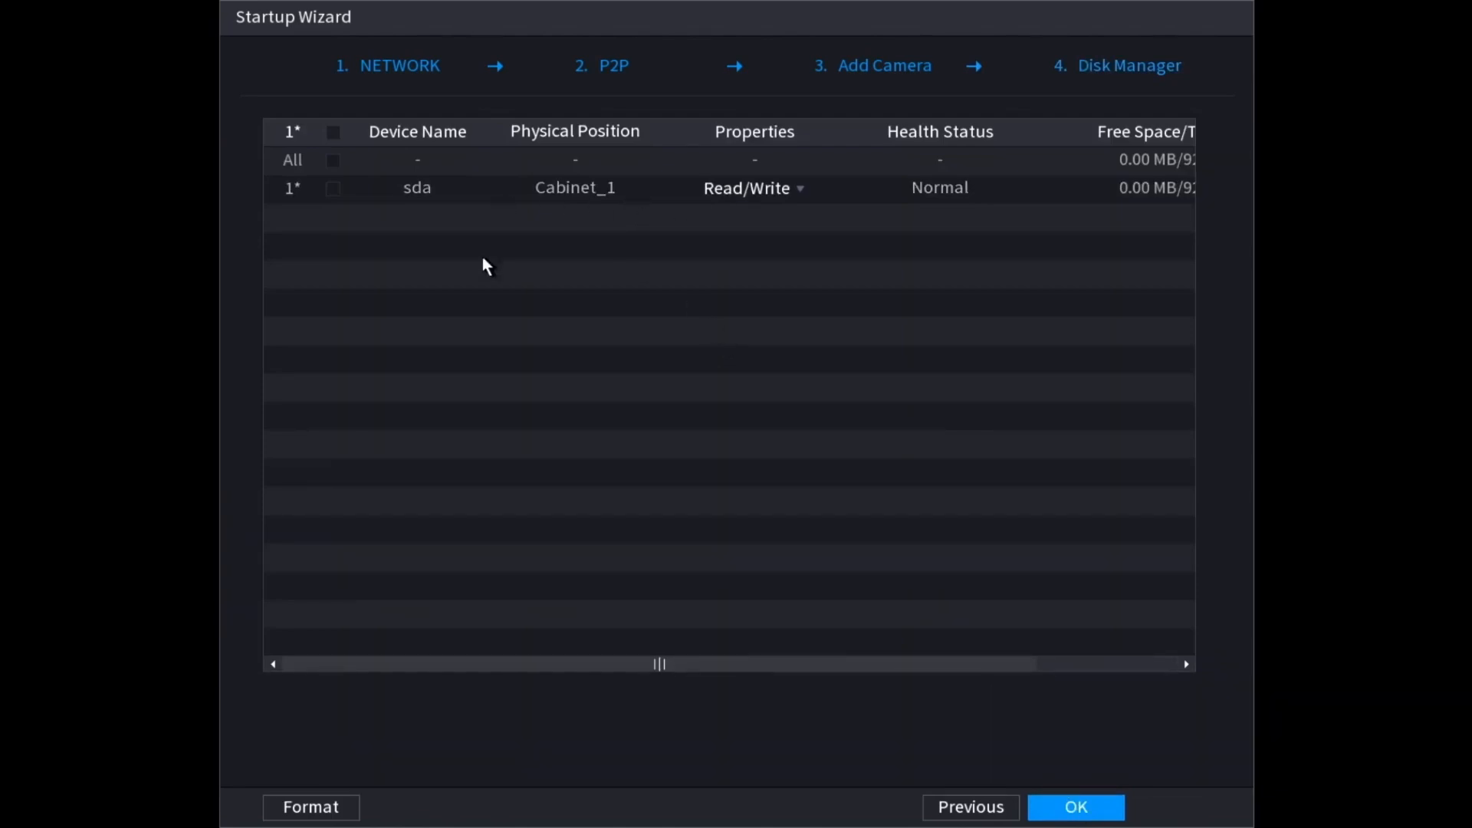
# Step: Check disk sda's Read/Write access mode, leave it unchanged and unselected, and finish the wizard
pyautogui.click(335, 188)
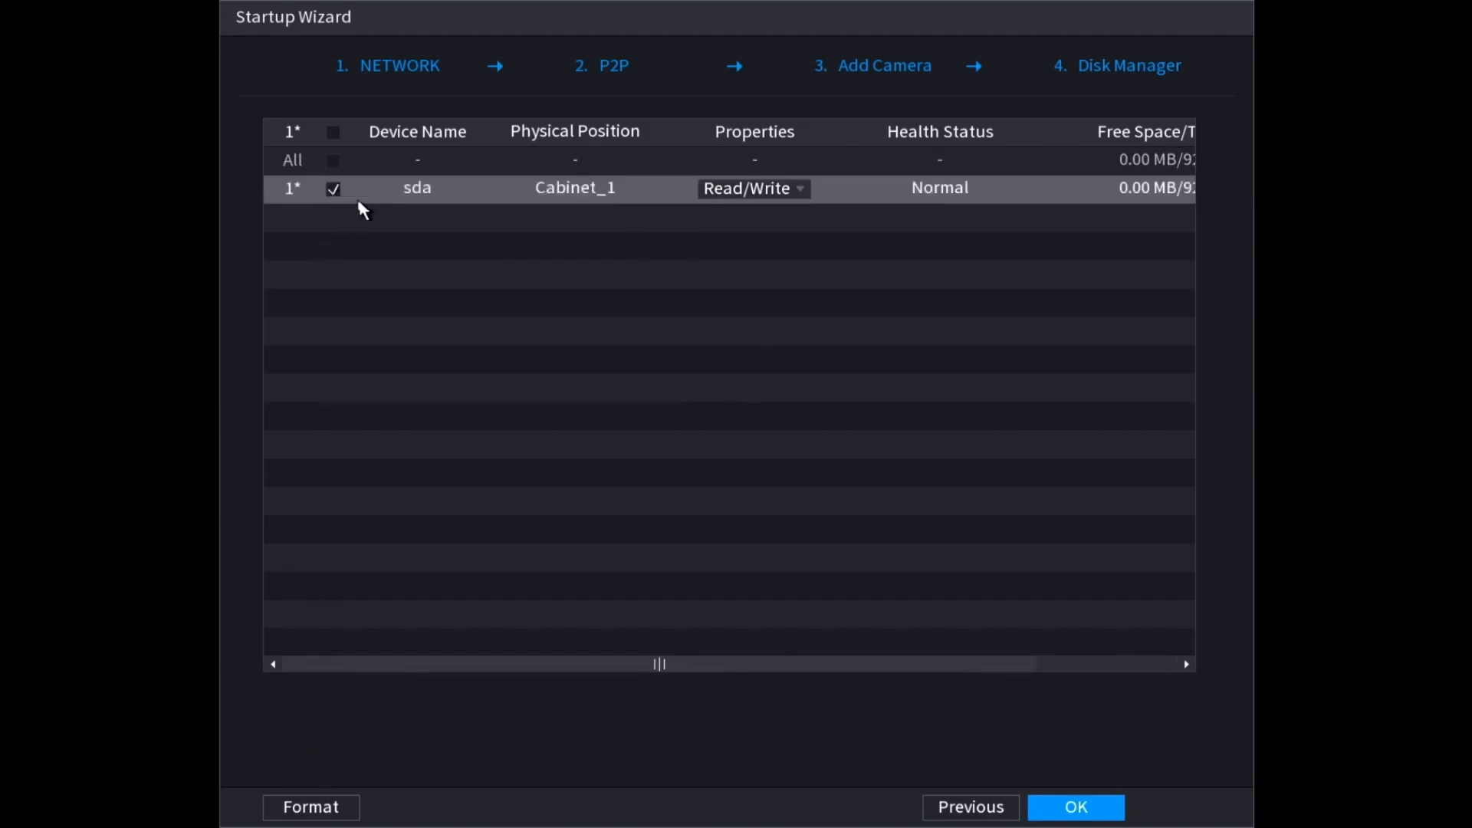
pyautogui.click(790, 192)
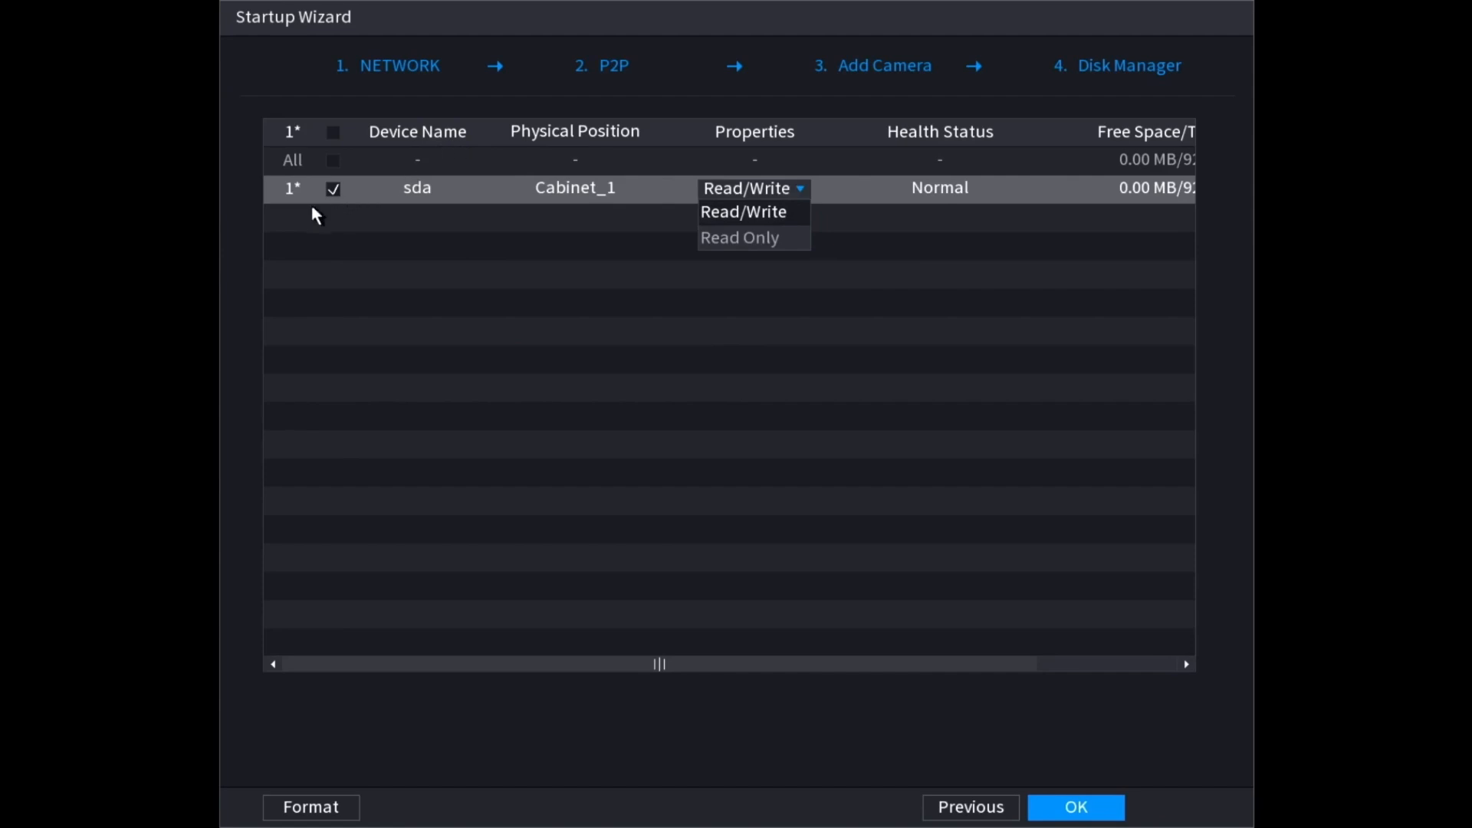
pyautogui.click(337, 188)
pyautogui.click(333, 189)
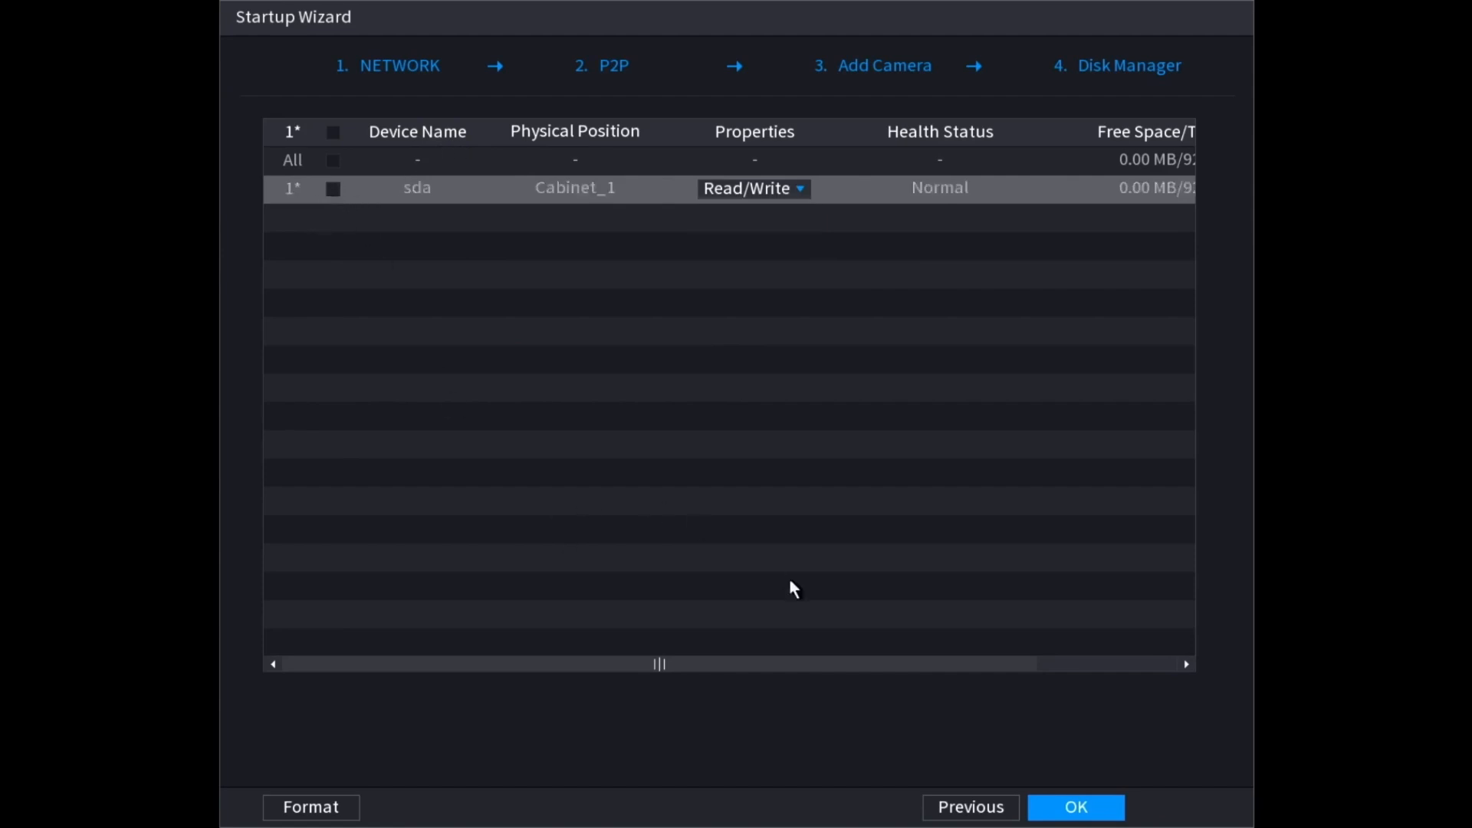
pyautogui.click(1073, 810)
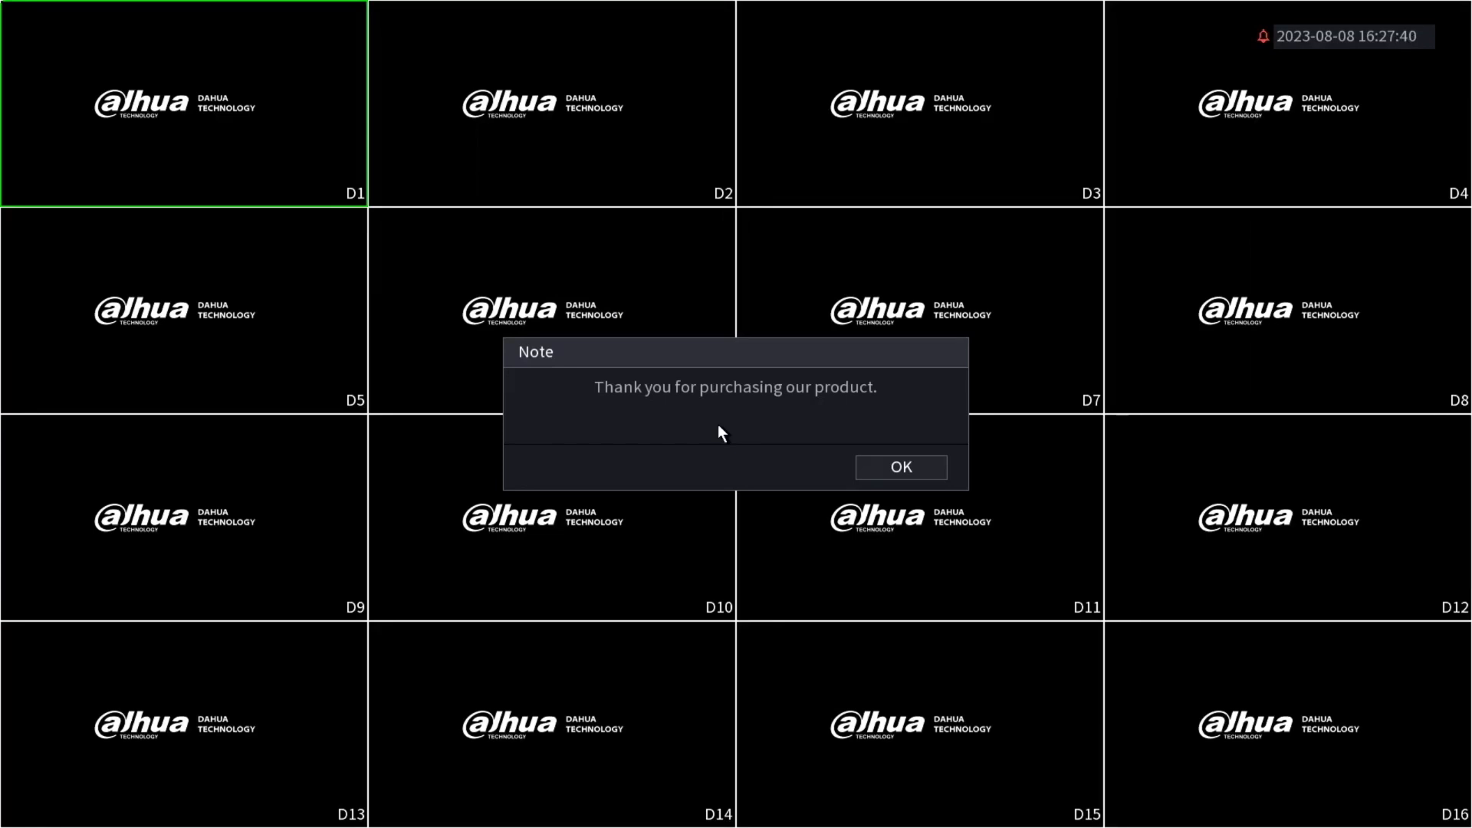
# Step: Dismiss the 'Thank you for purchasing our product' note to reveal the 16-channel live view
pyautogui.click(867, 467)
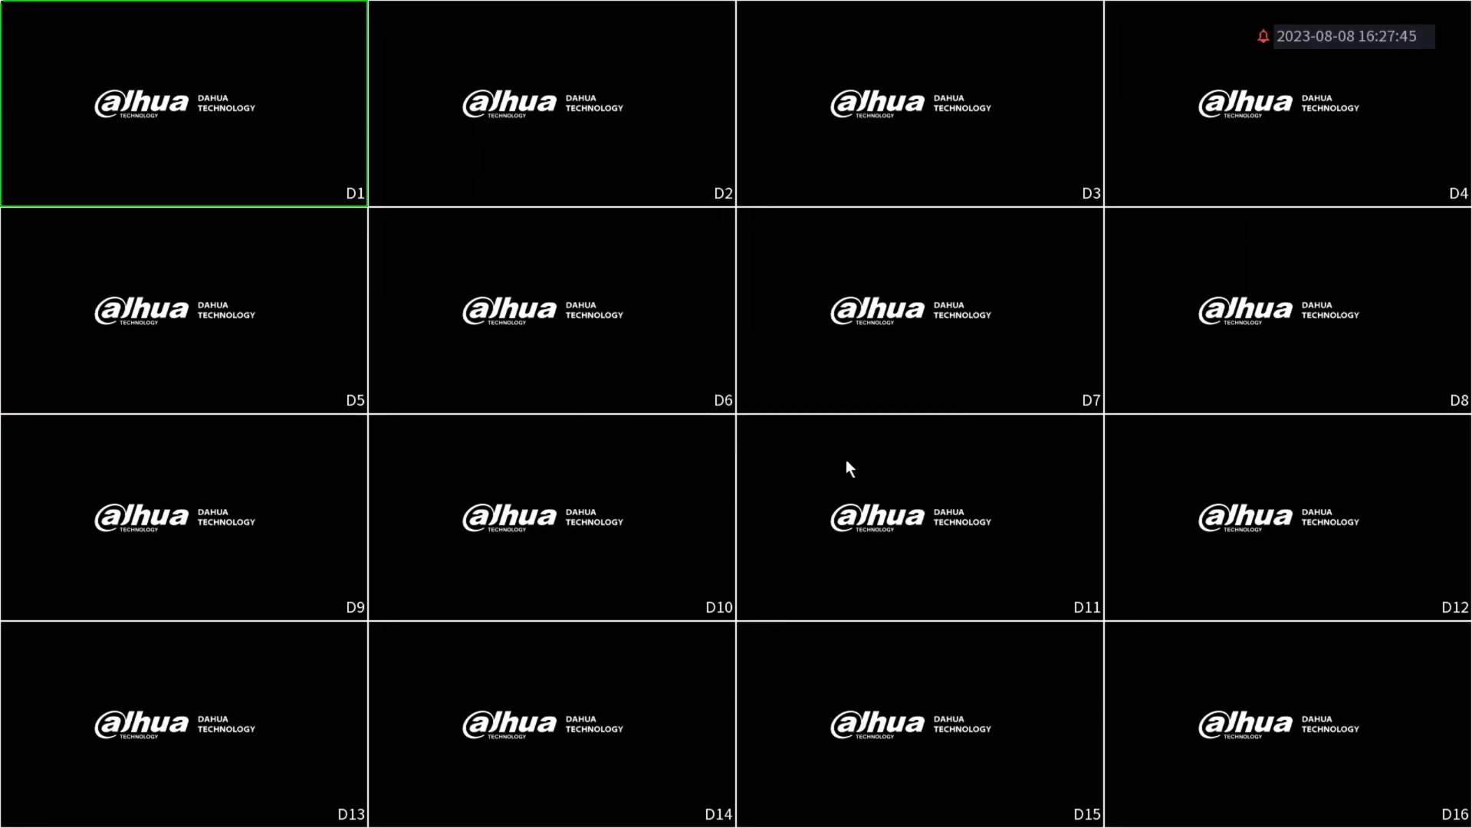